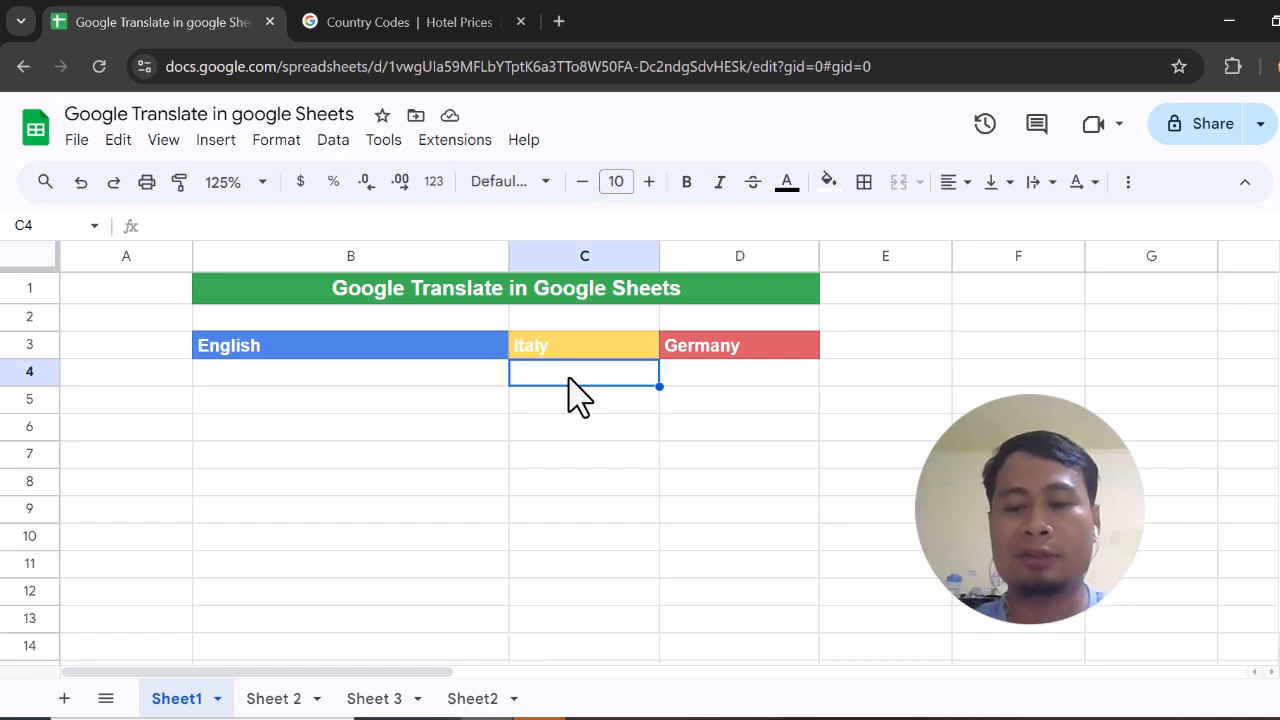
Enter a GOOGLETRANSLATE formula in C4 that translates a quoted English sentence, "hi, my name is" plus a first name, from "en" to "it"
type("=")
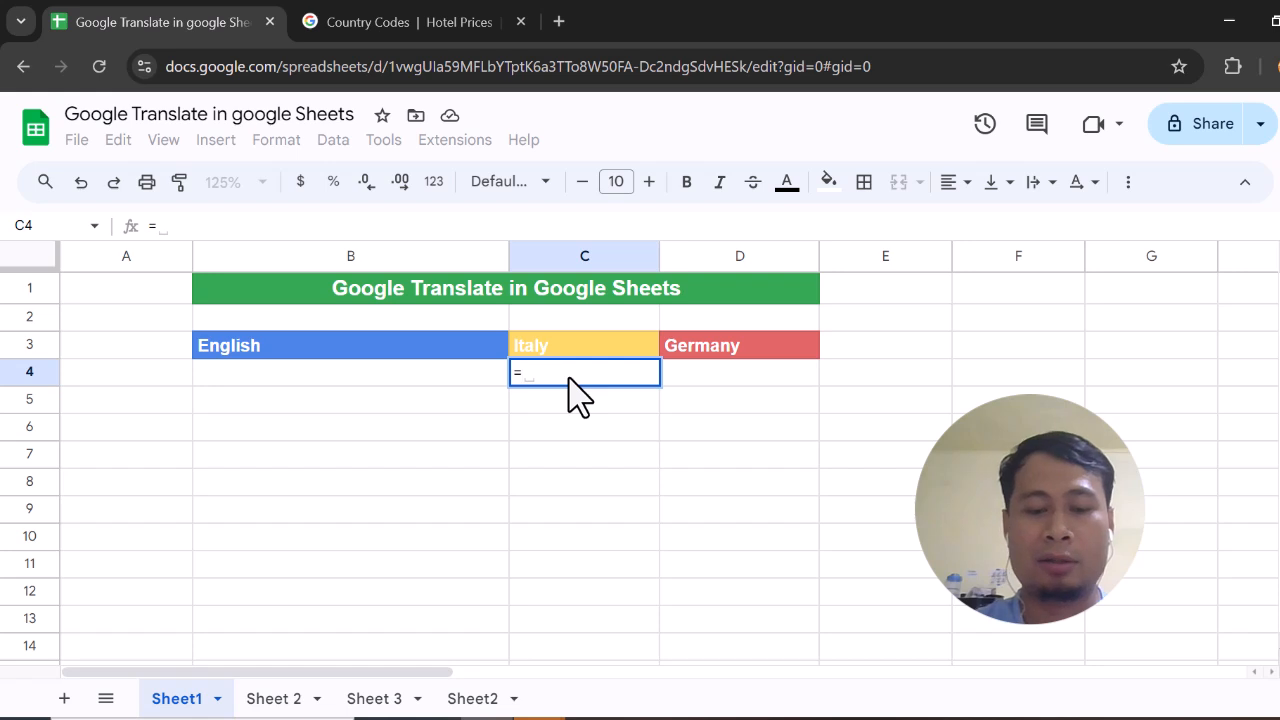
type("goog")
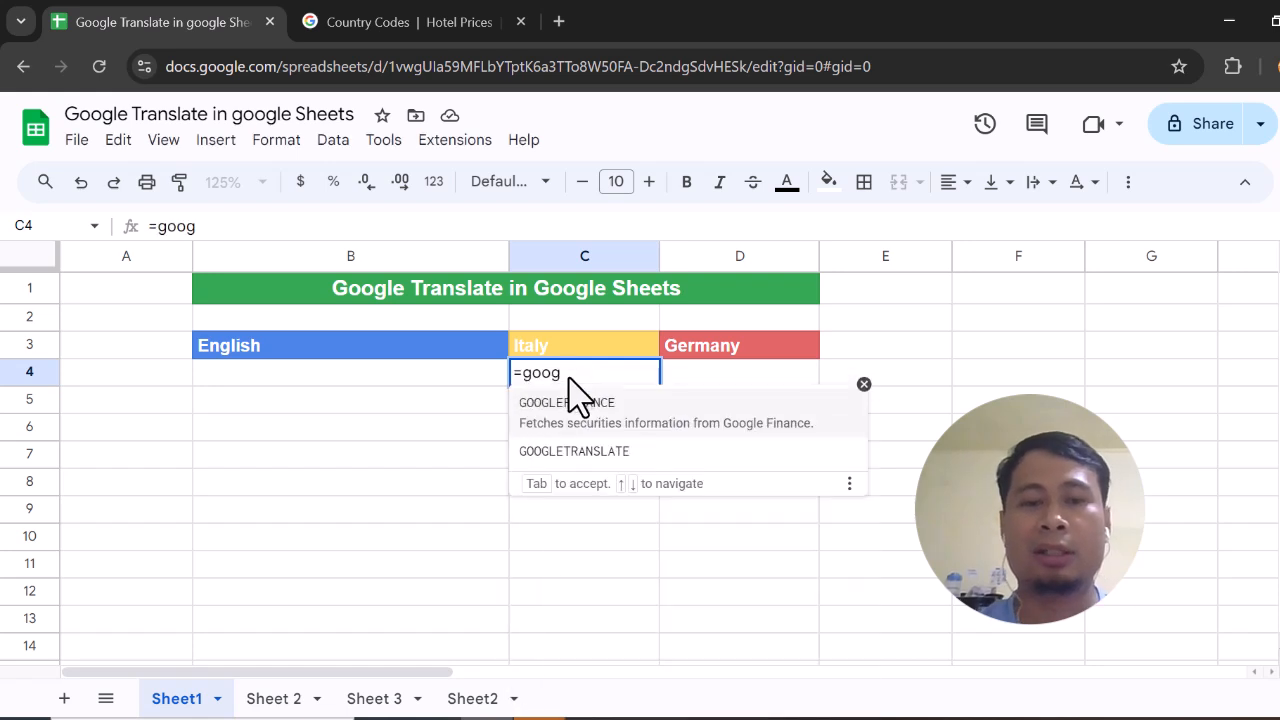
left_click(623, 451)
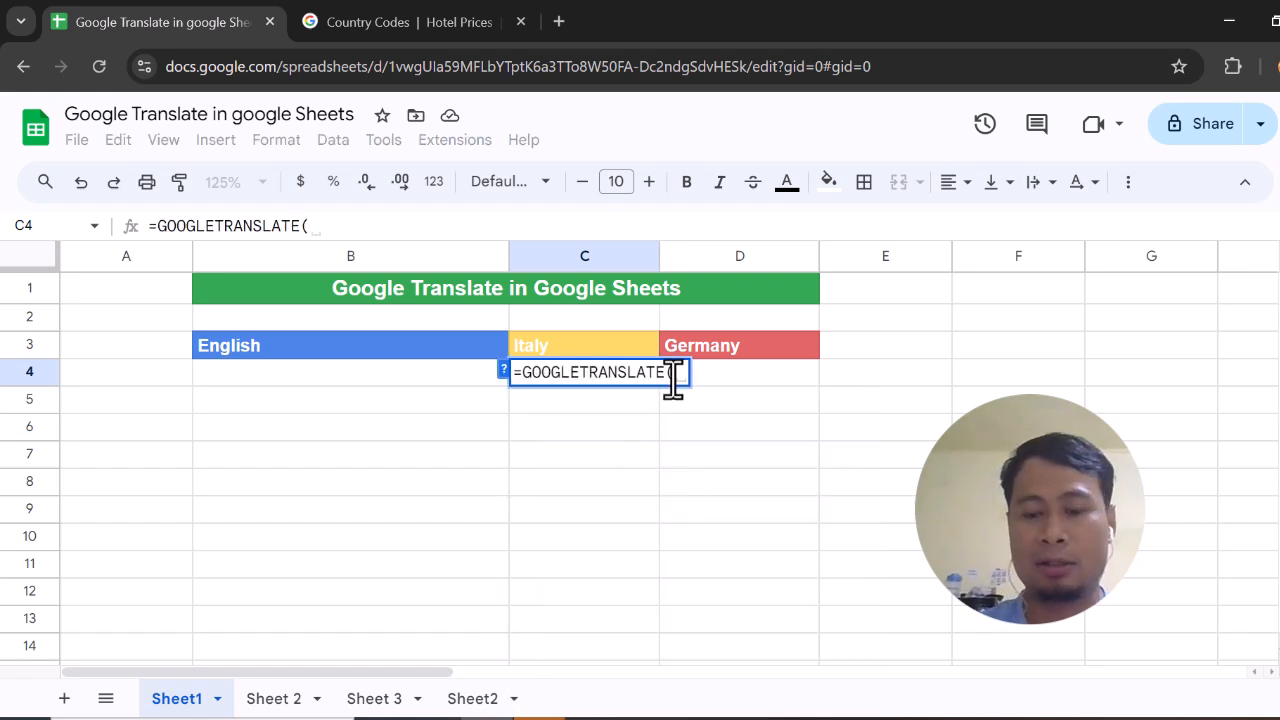
type("\"")
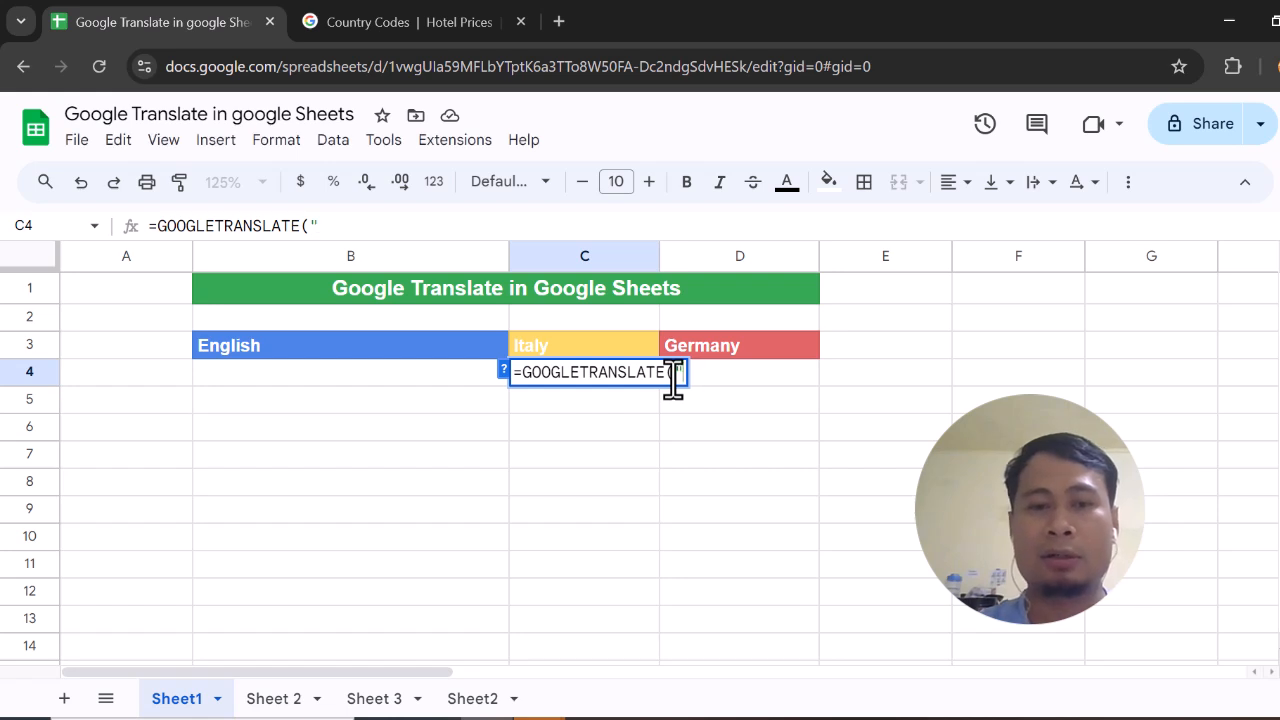
type("h")
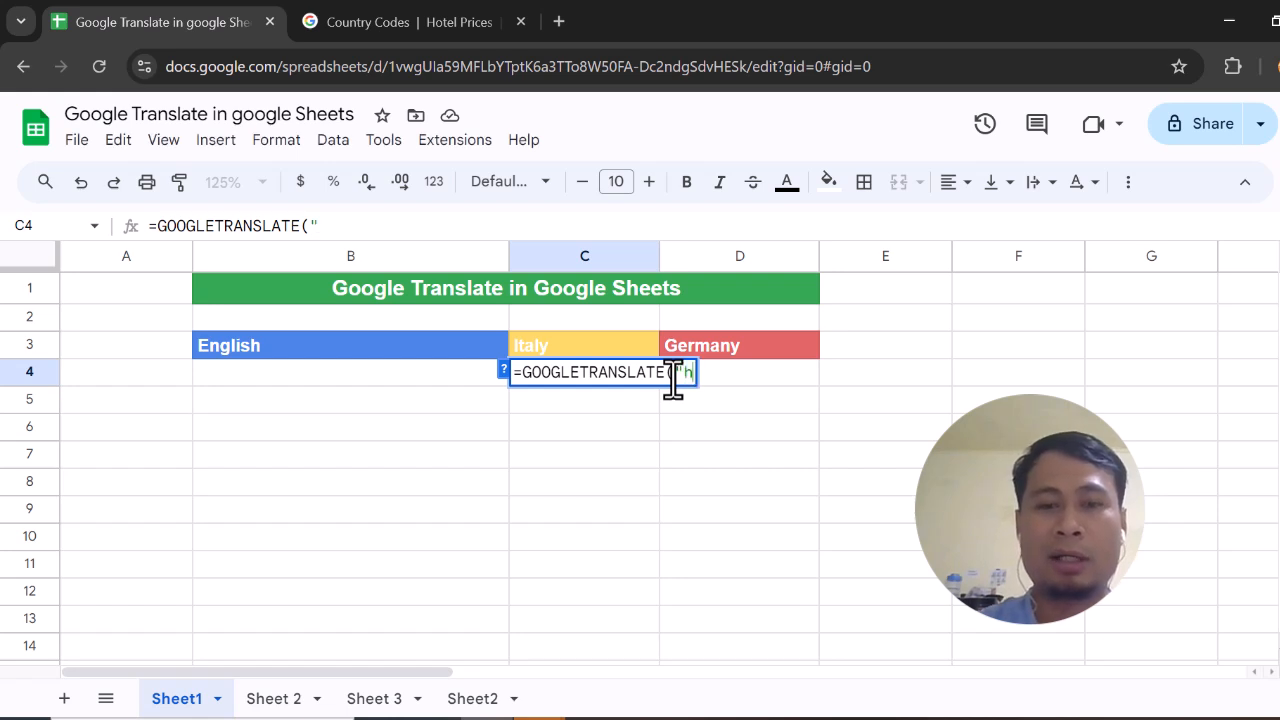
type("i, my name")
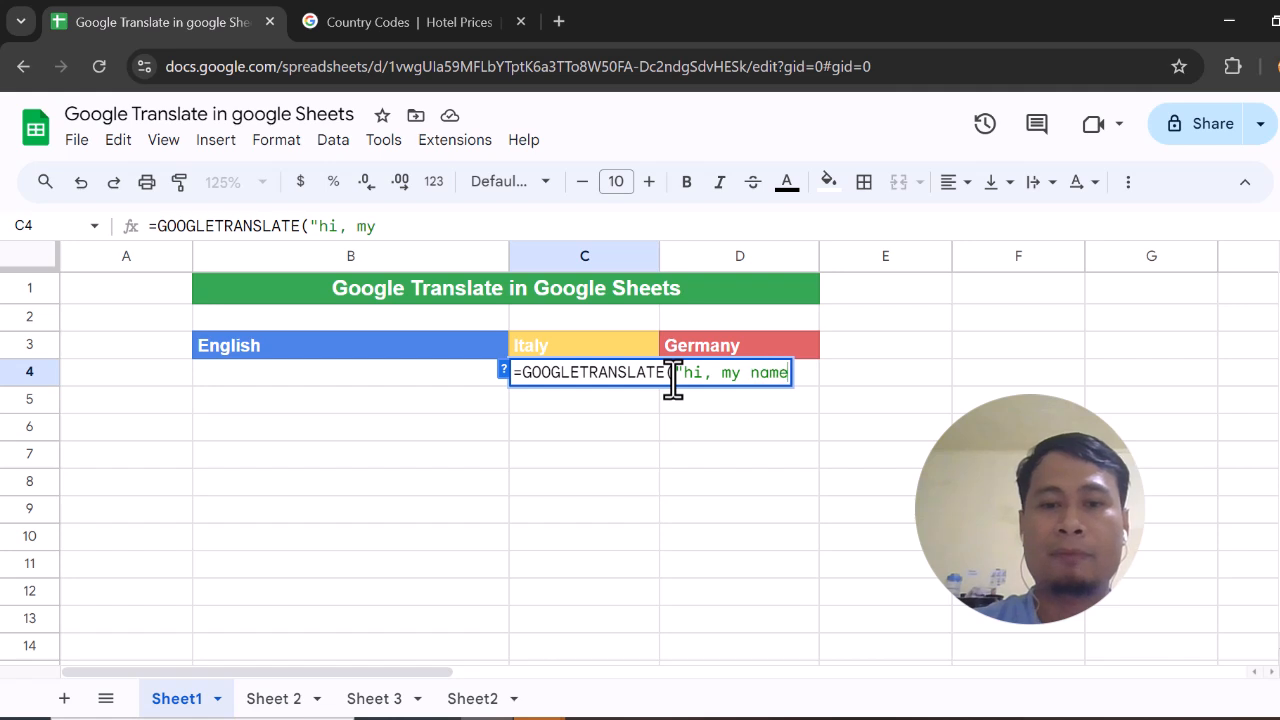
type(" is yuva\",")
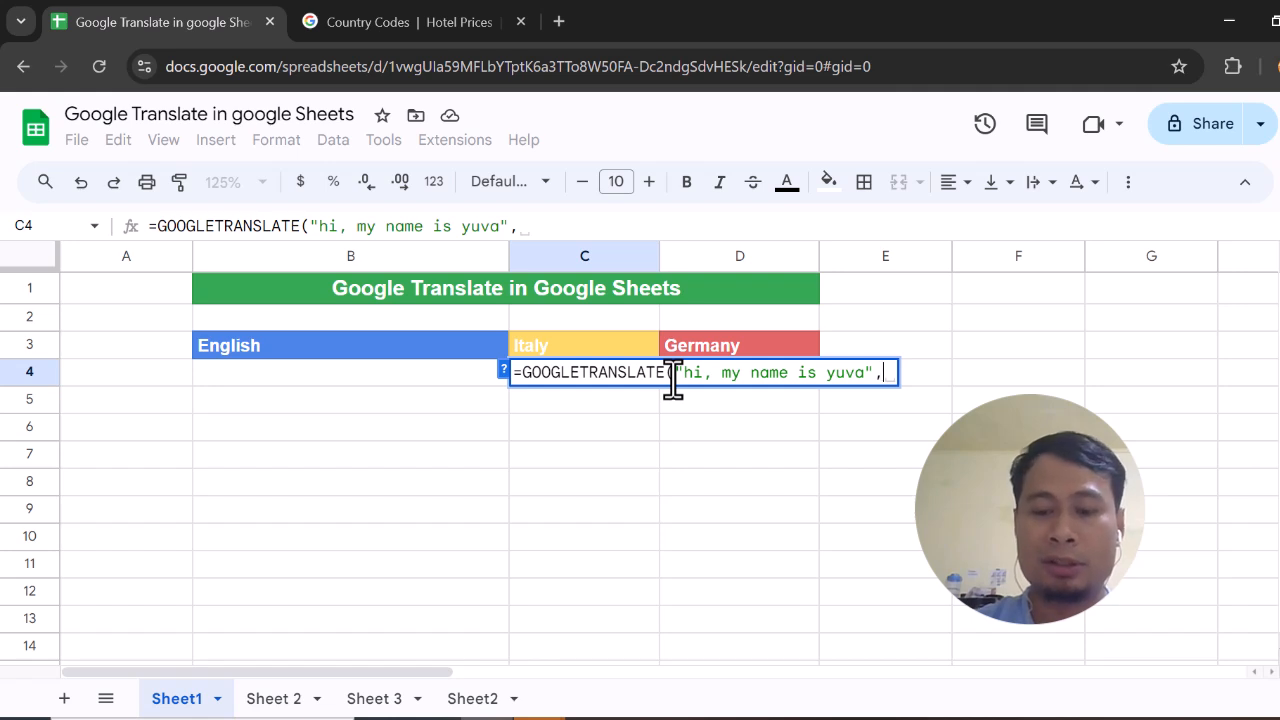
type("\"en")
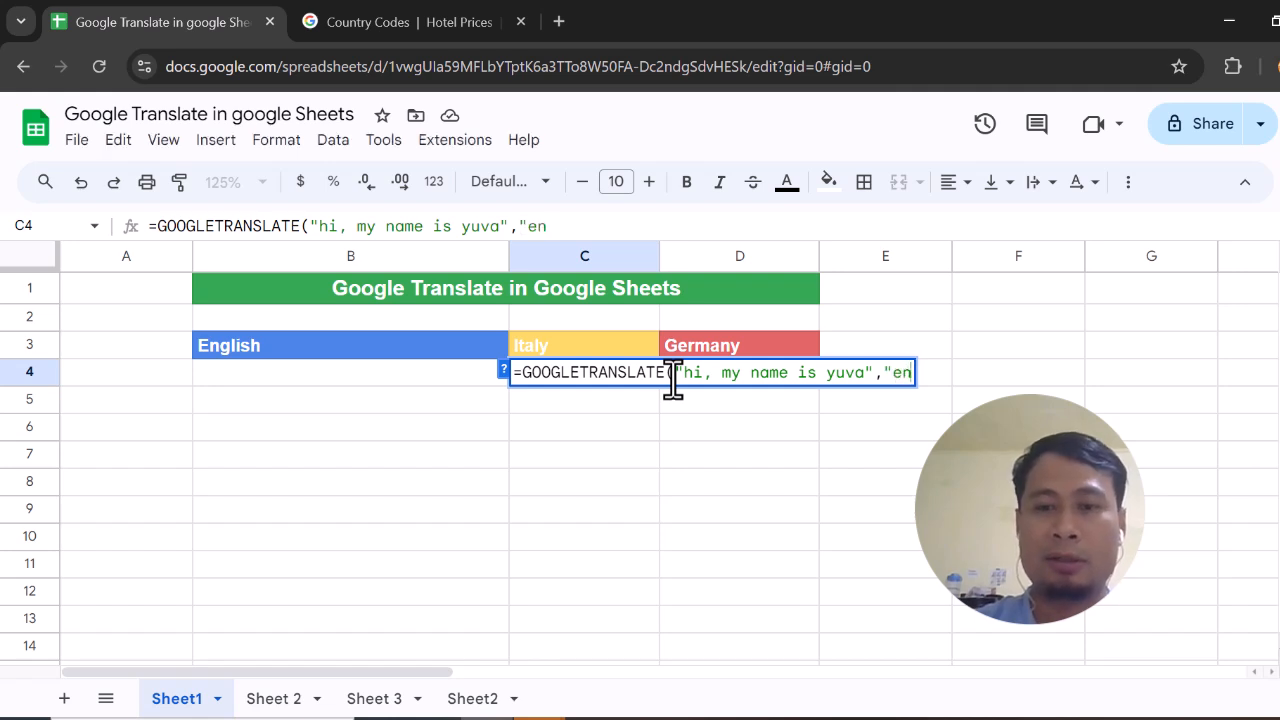
type("\"")
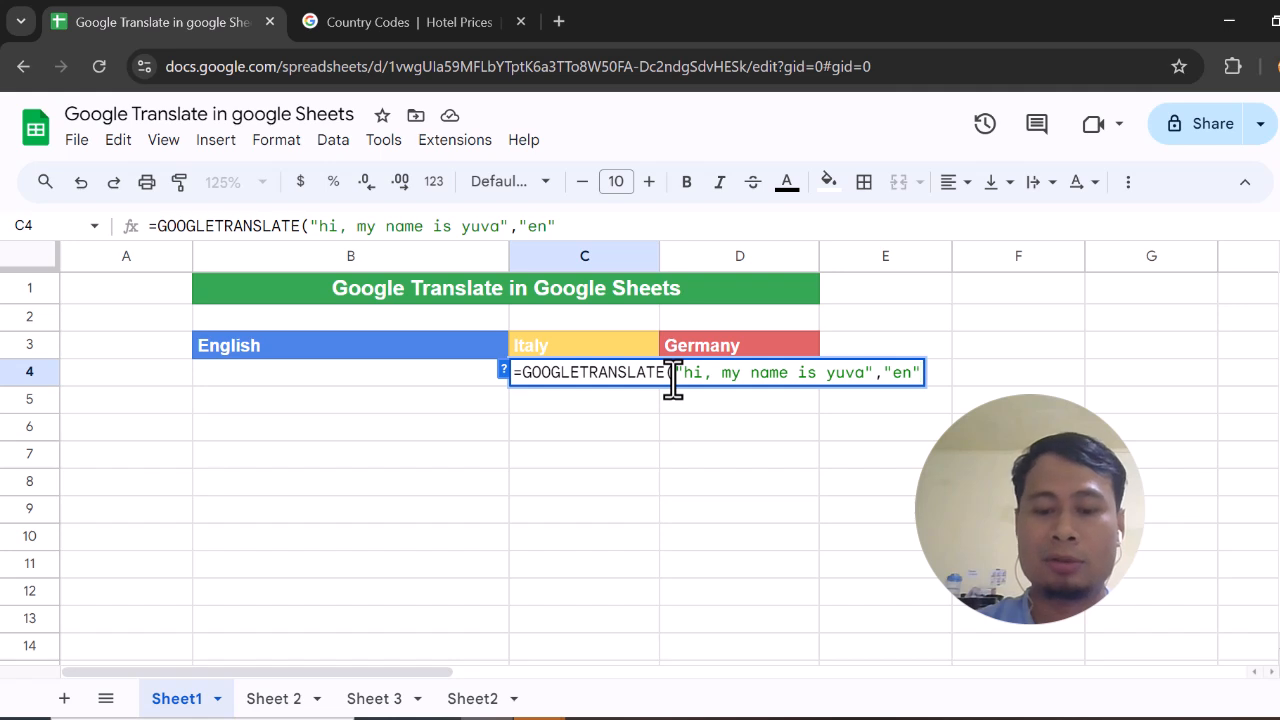
type(",")
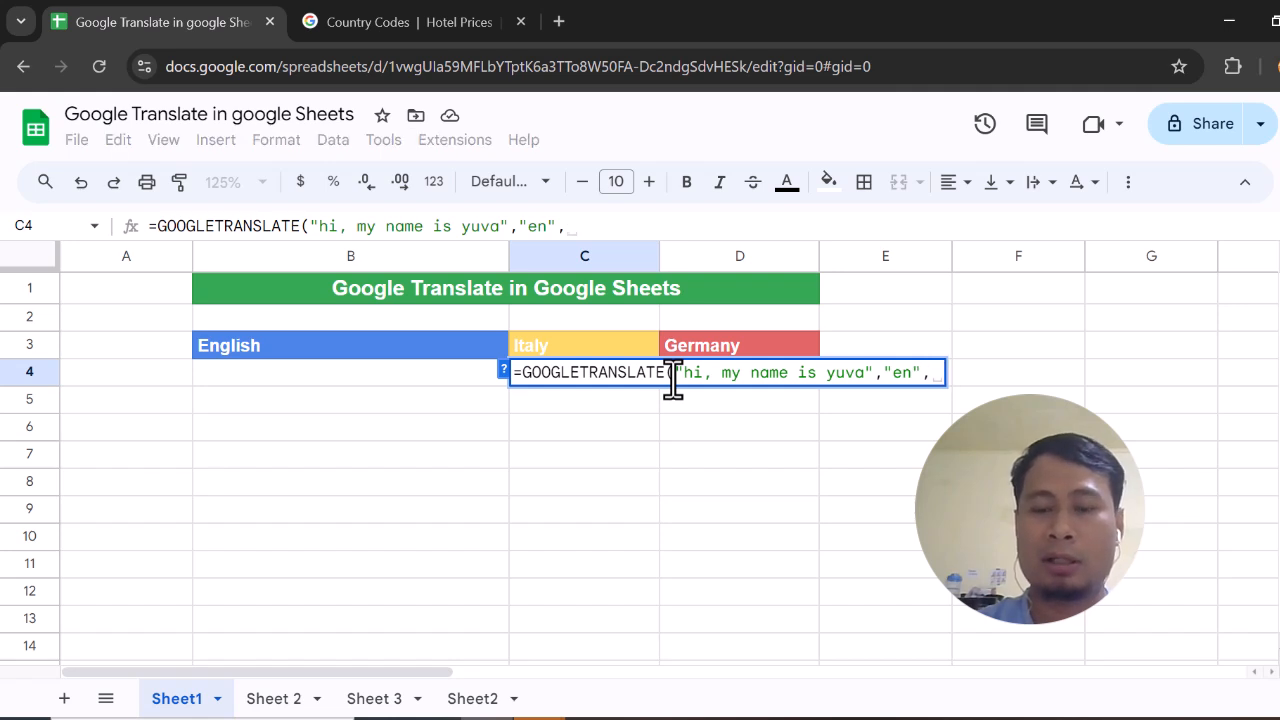
type("\"")
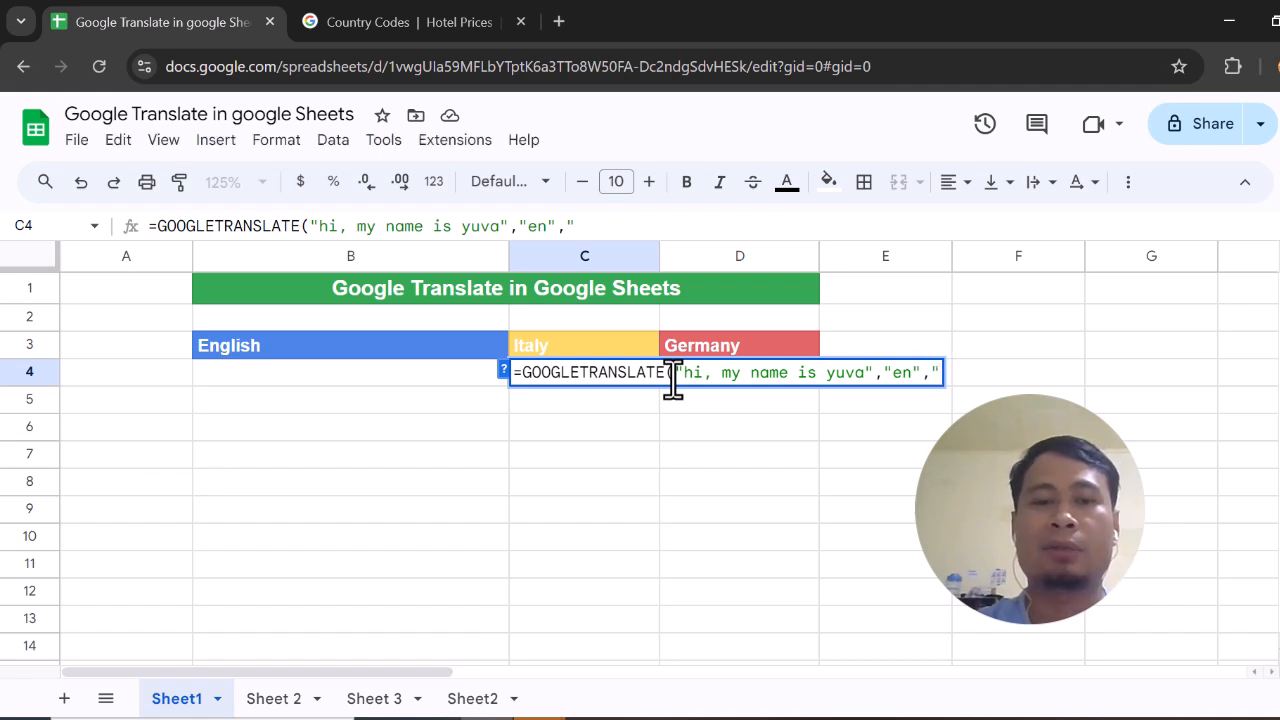
type("i")
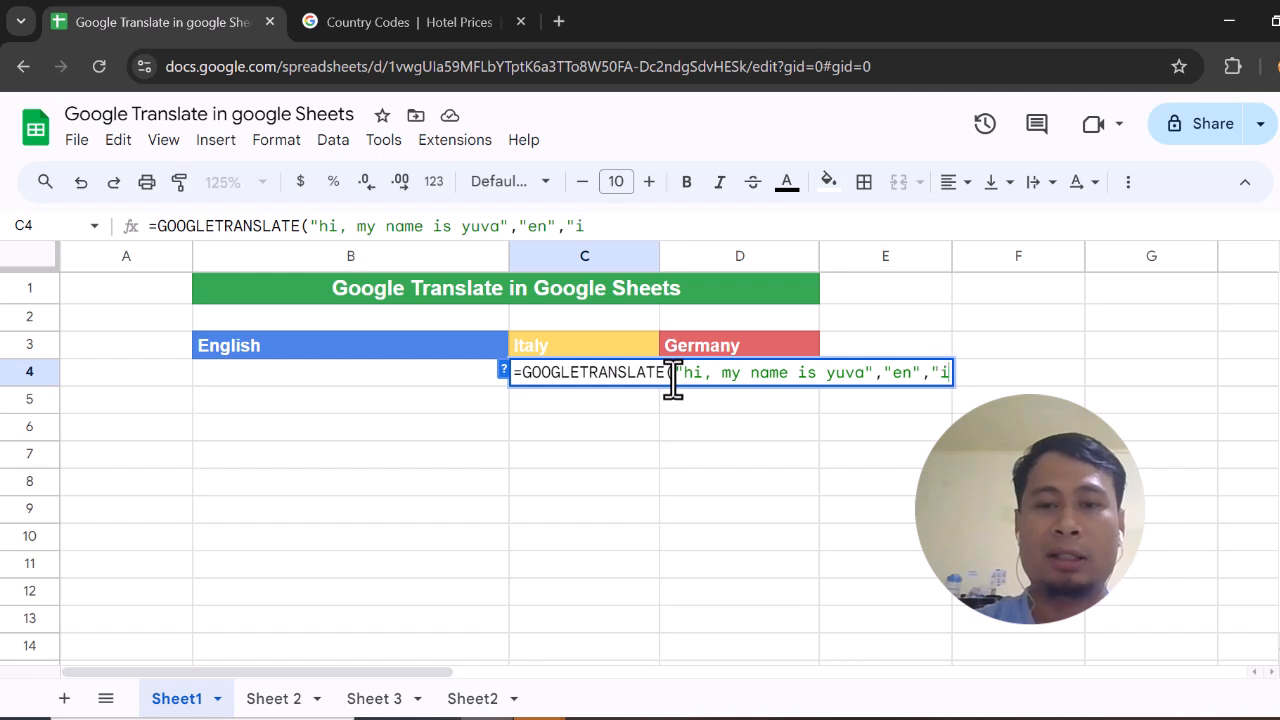
type("t\")")
key("Return")
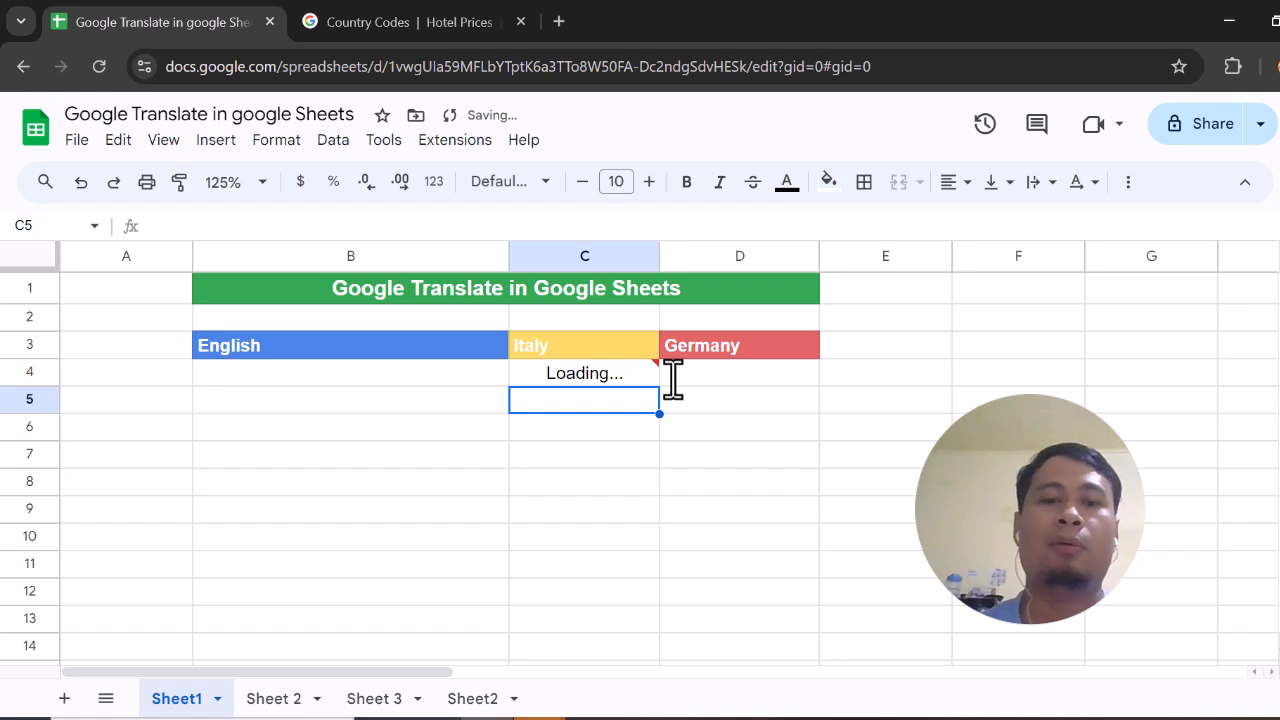
left_click(590, 386)
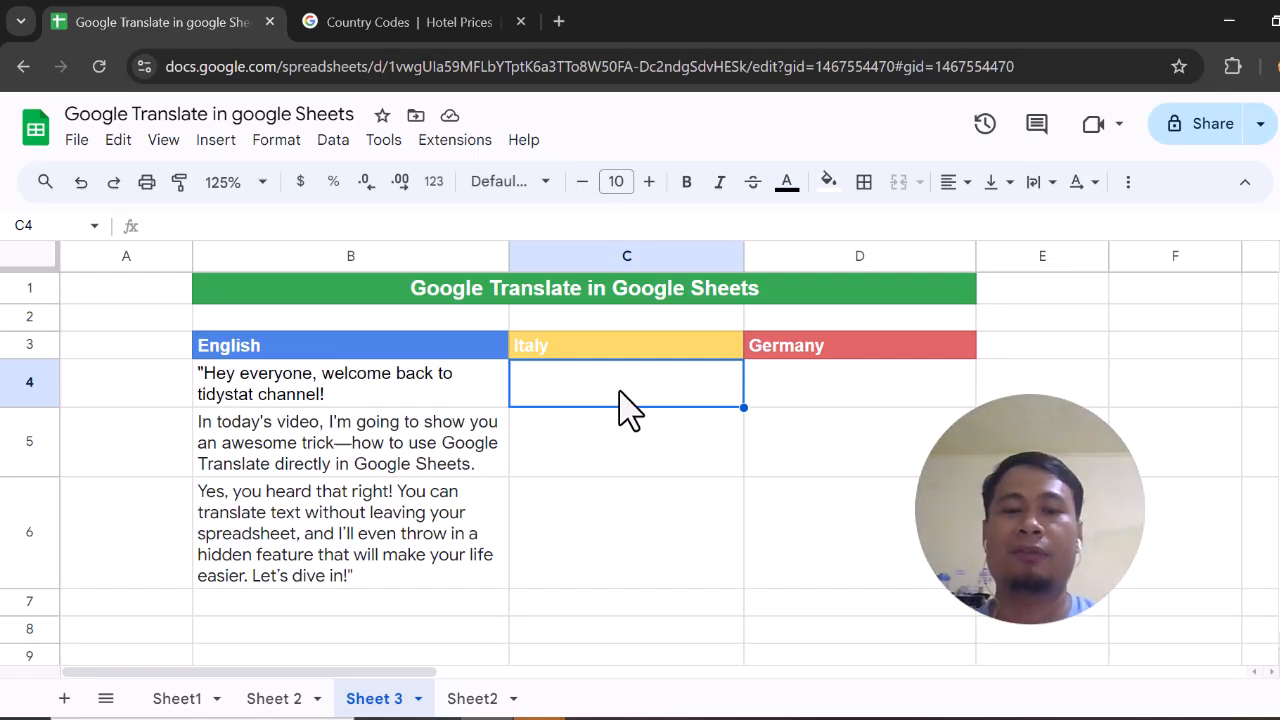
Translate B4 in cell C4 with GOOGLETRANSLATE from "en" to "it", and fill the formula down to C6
type("=googlet")
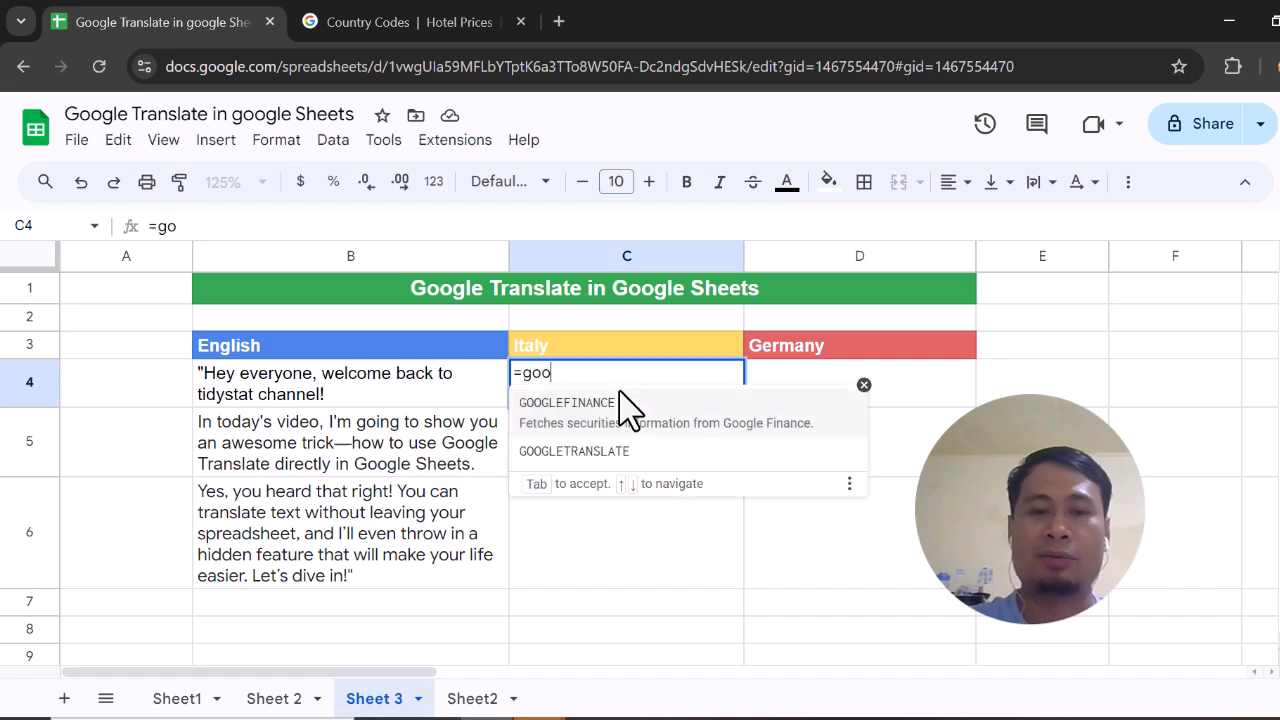
key("Tab")
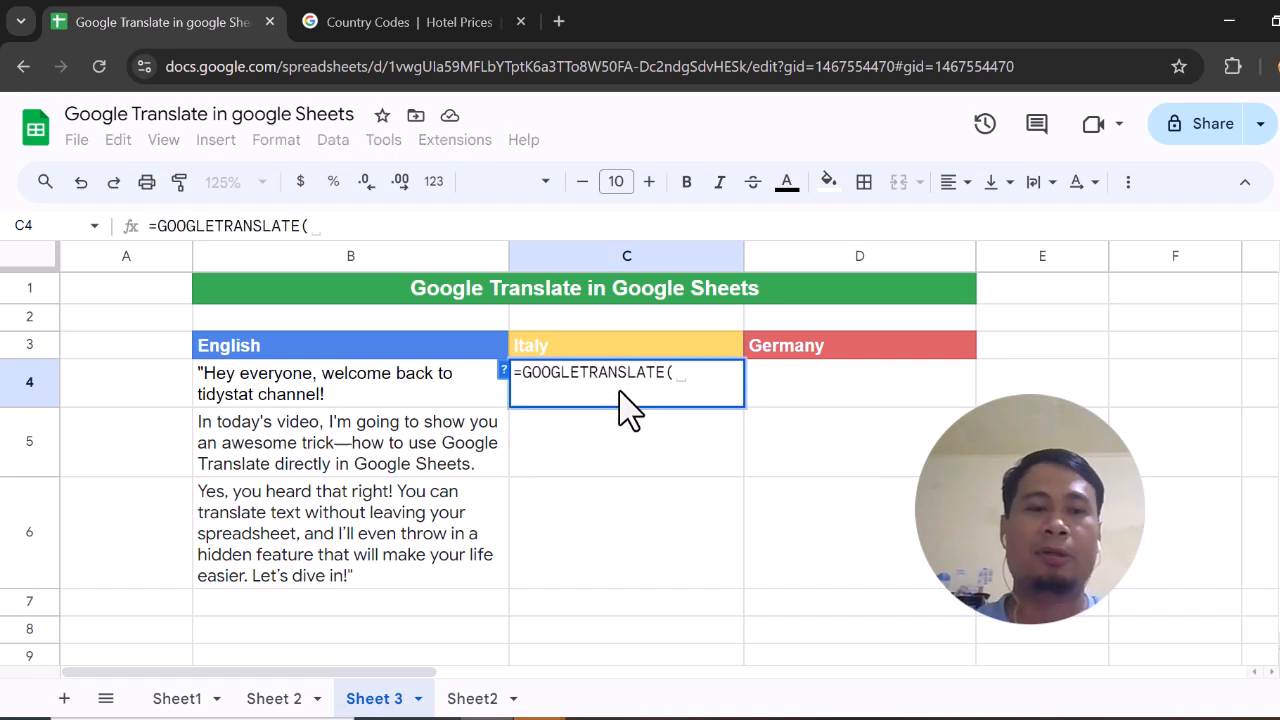
left_click(388, 400)
type(",\"")
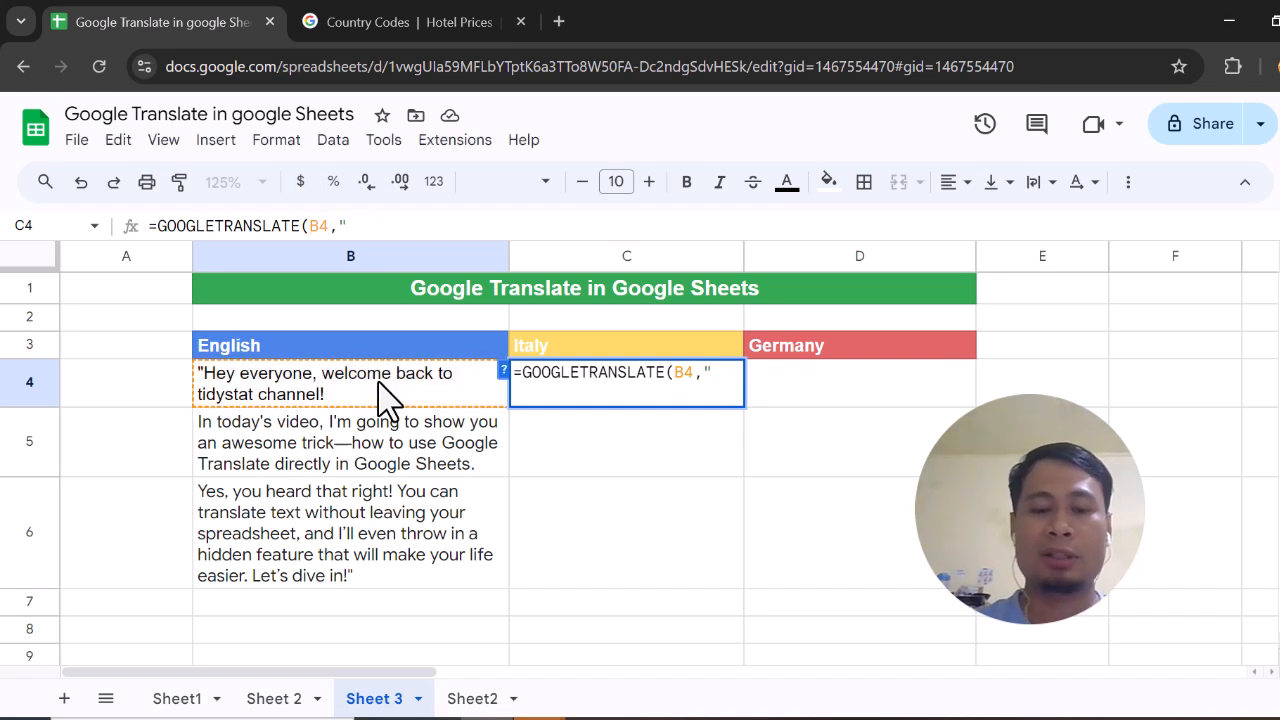
type("en\"")
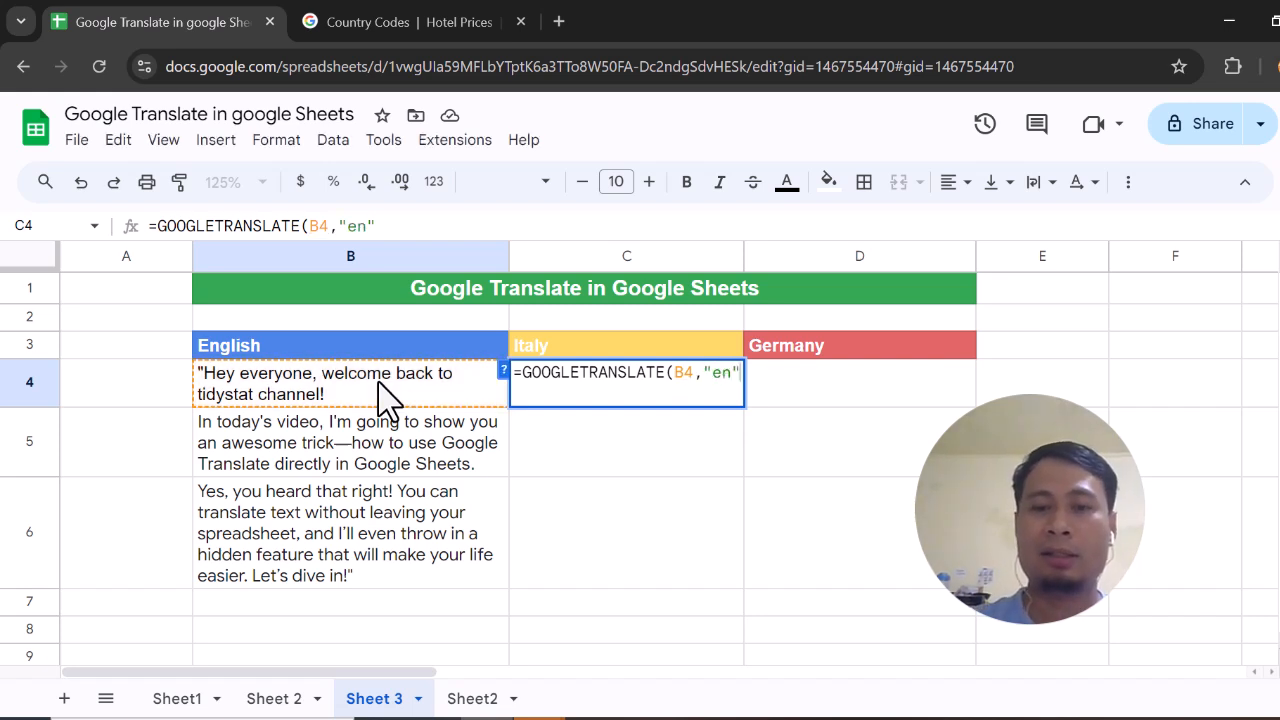
type(",")
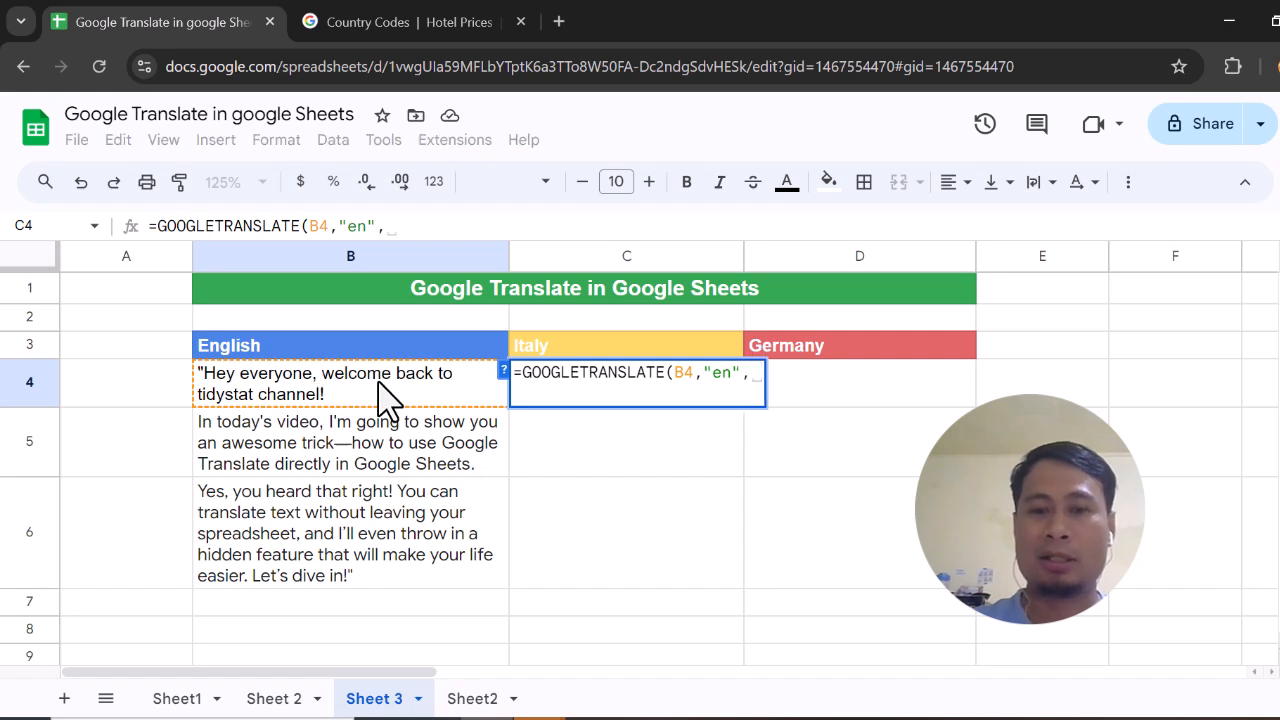
type("\"it\"")
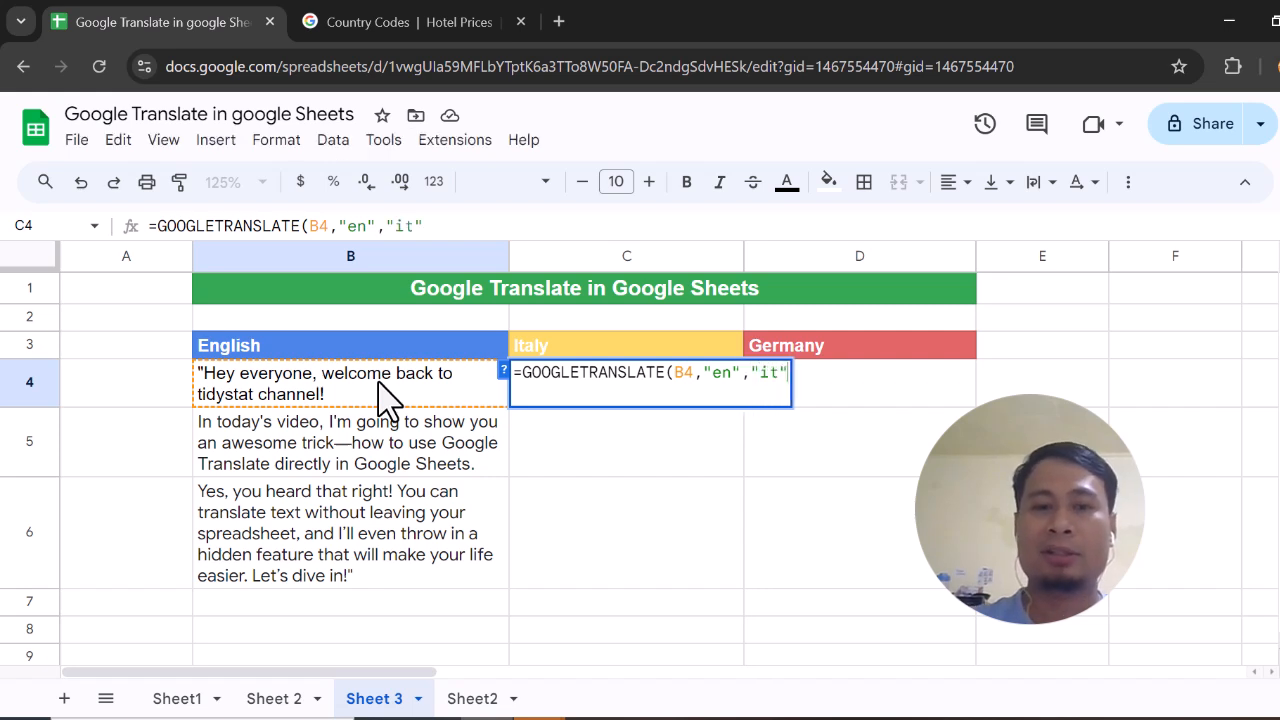
type(")")
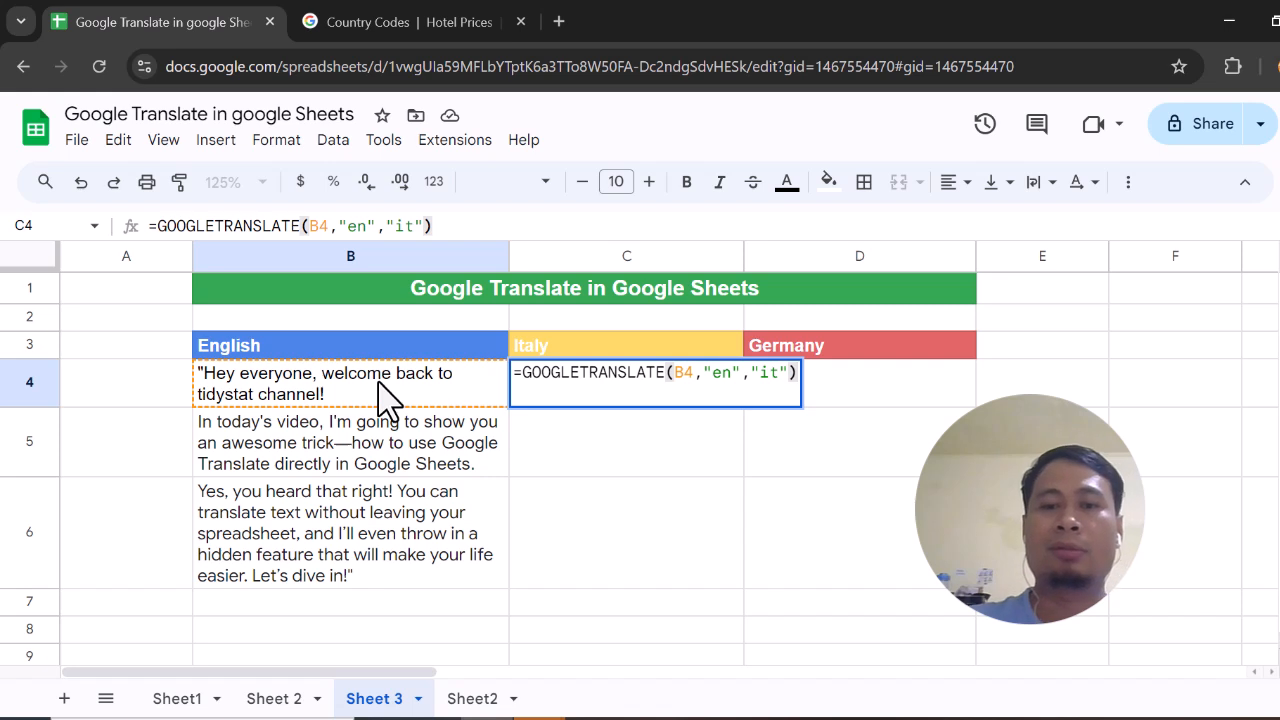
key("Return")
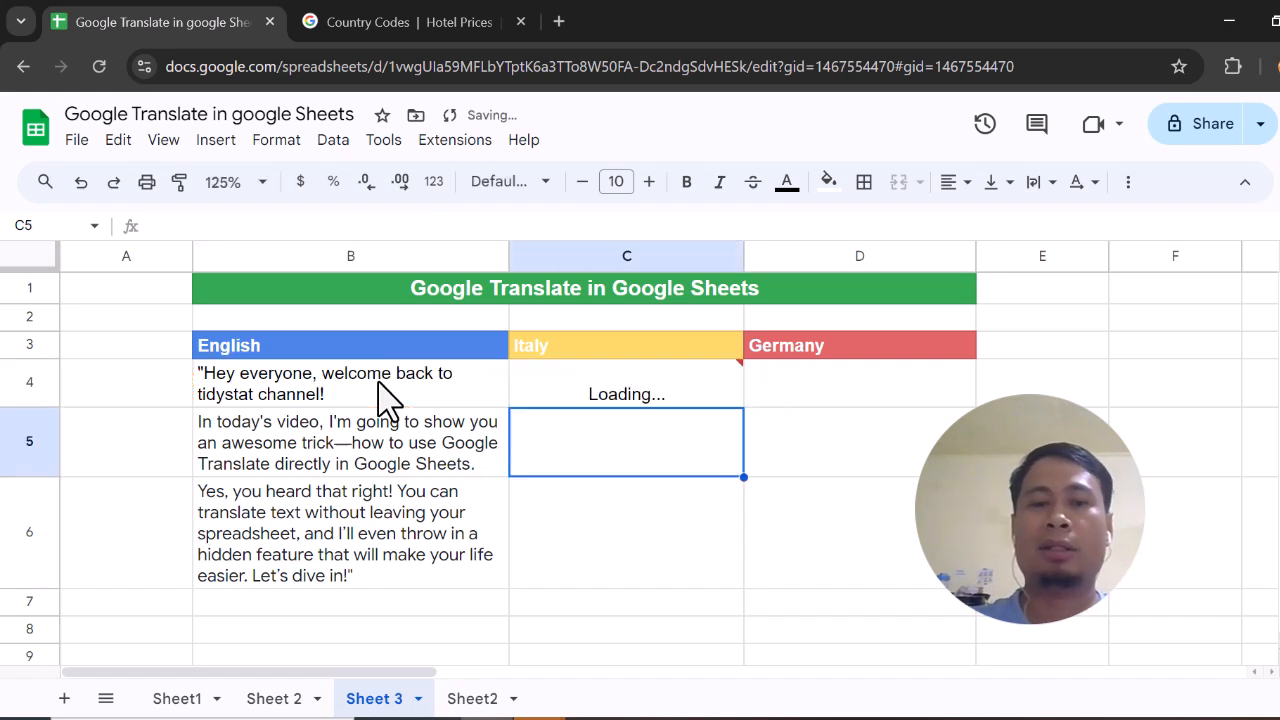
left_click(610, 398)
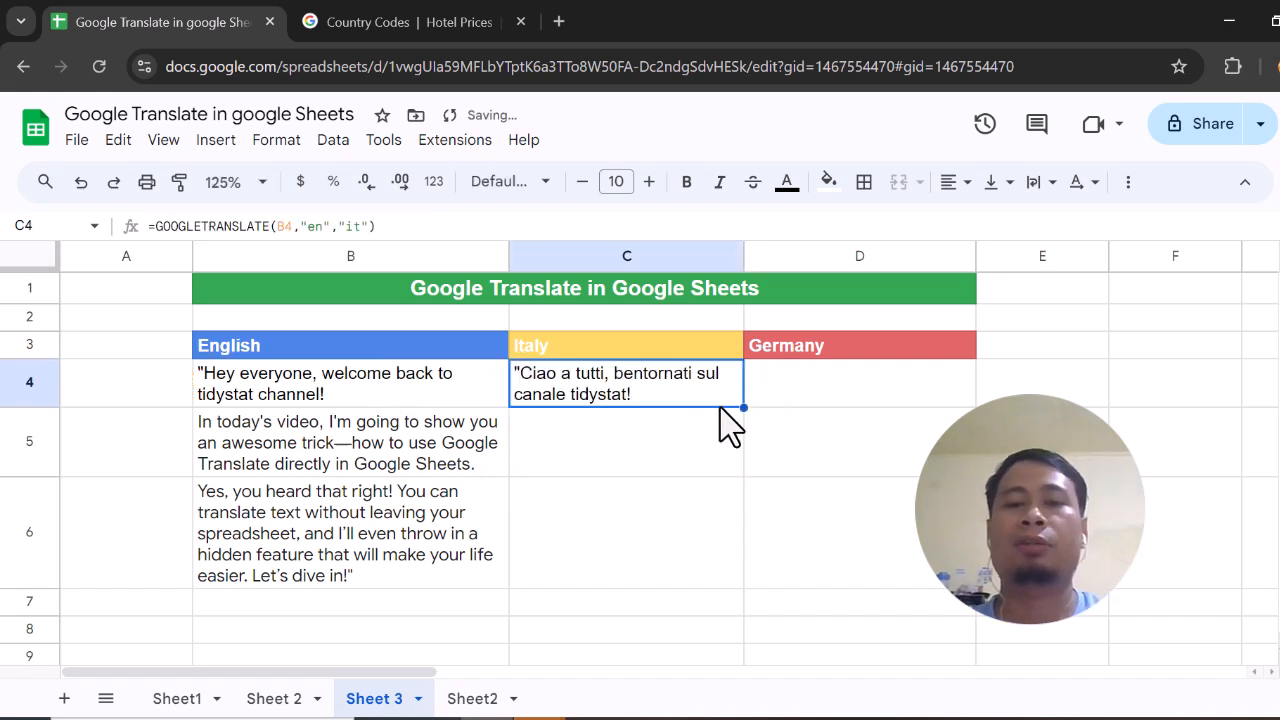
left_click_drag(743, 407, 730, 552)
Translate B4 in cell D4 with GOOGLETRANSLATE from "en" to "de", and fill the formula down to D6
left_click(846, 400)
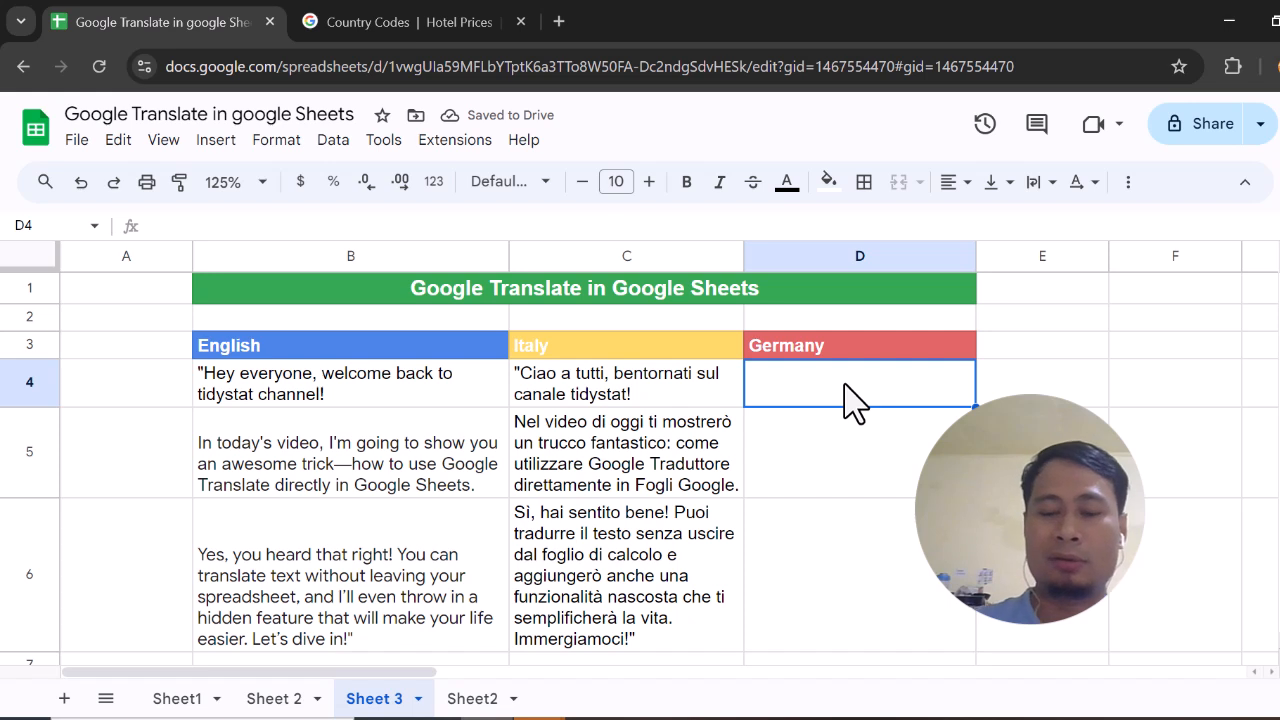
type("=")
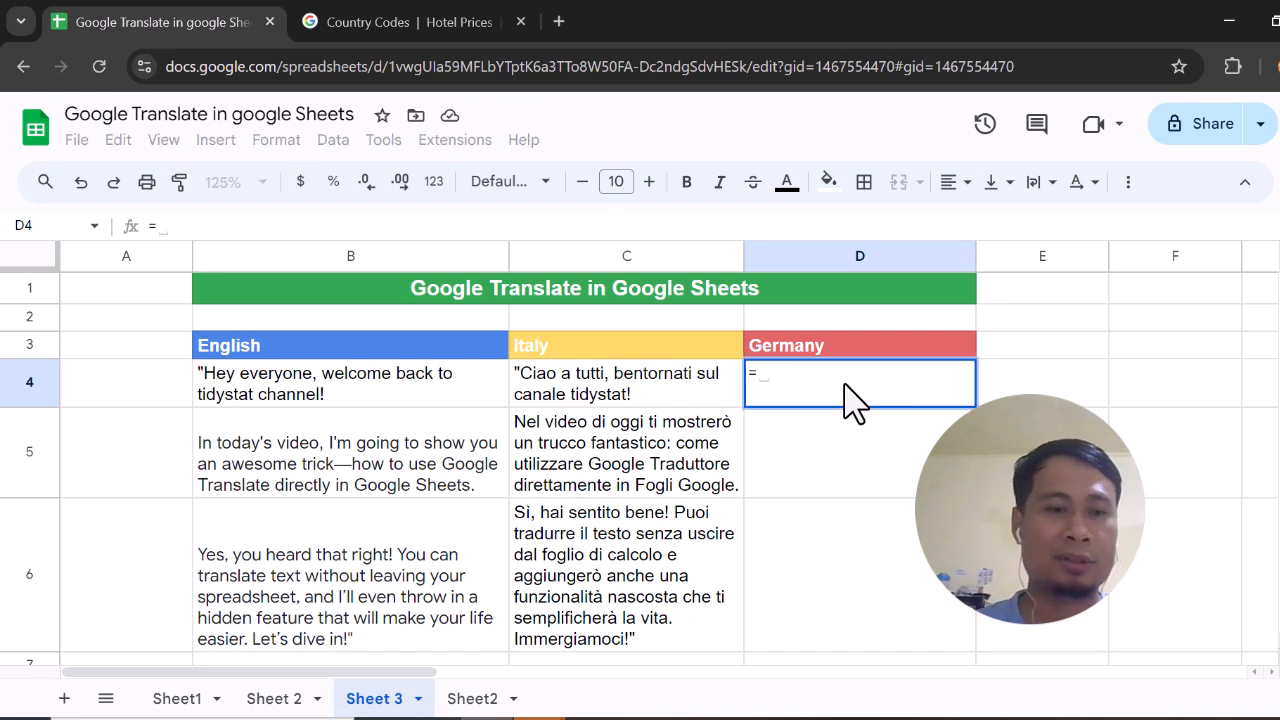
type("goo")
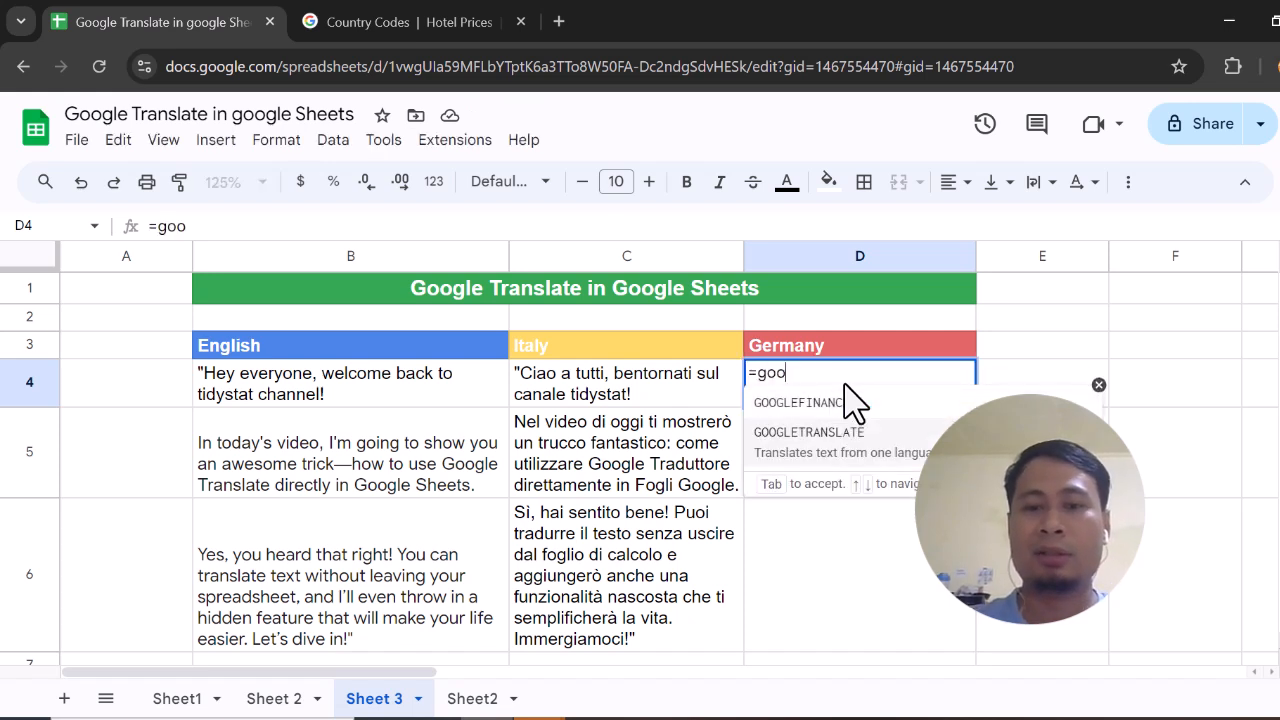
key("Tab")
left_click(338, 399)
type(",\"en\",")
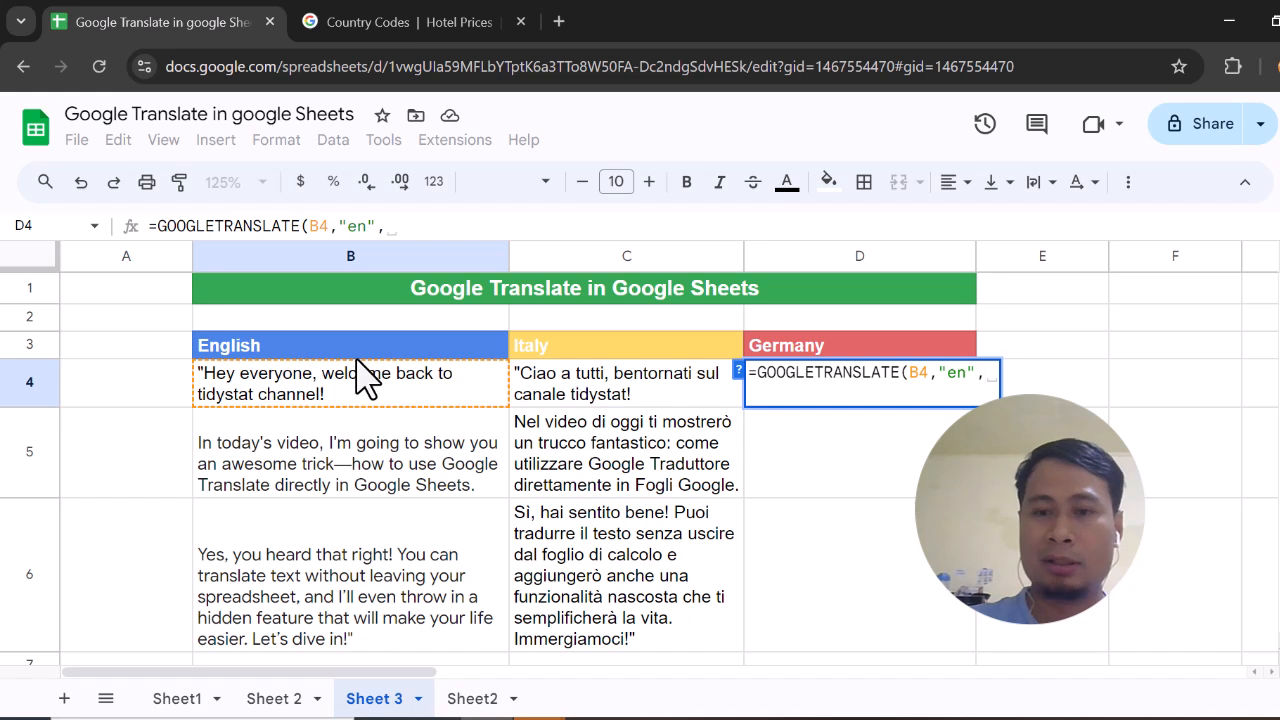
type("\"de\"")
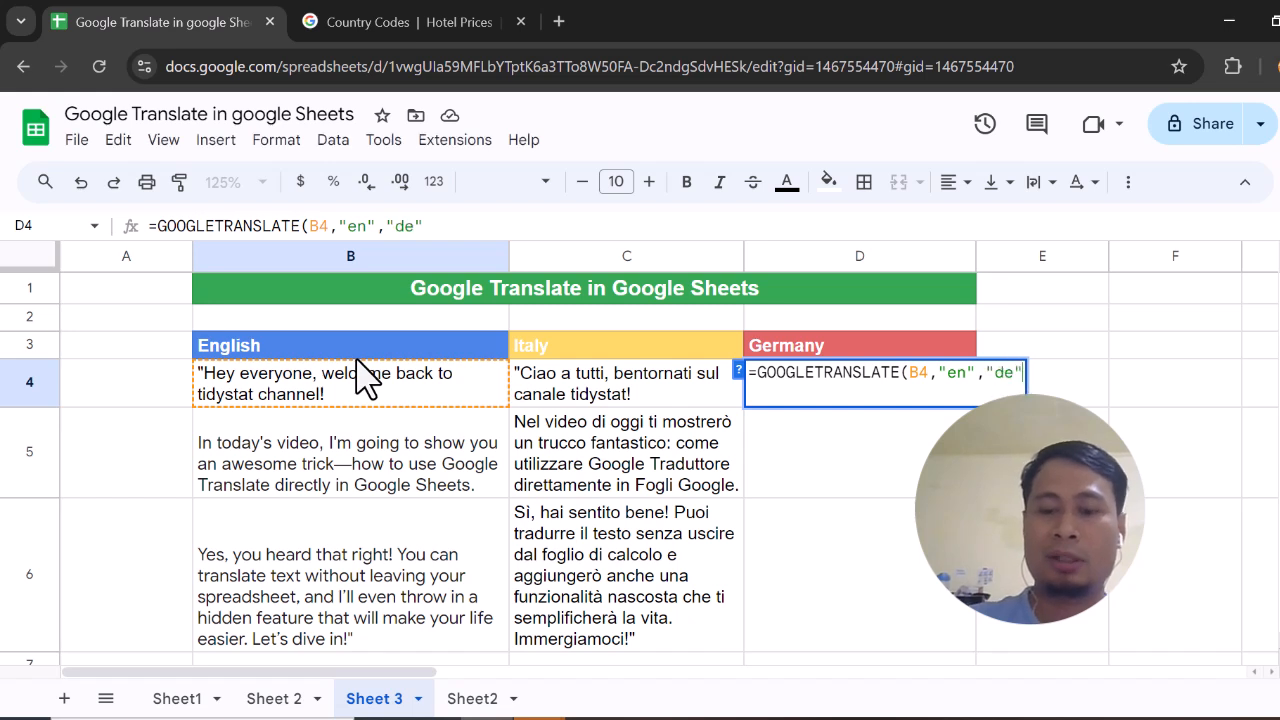
type(")")
key("Return")
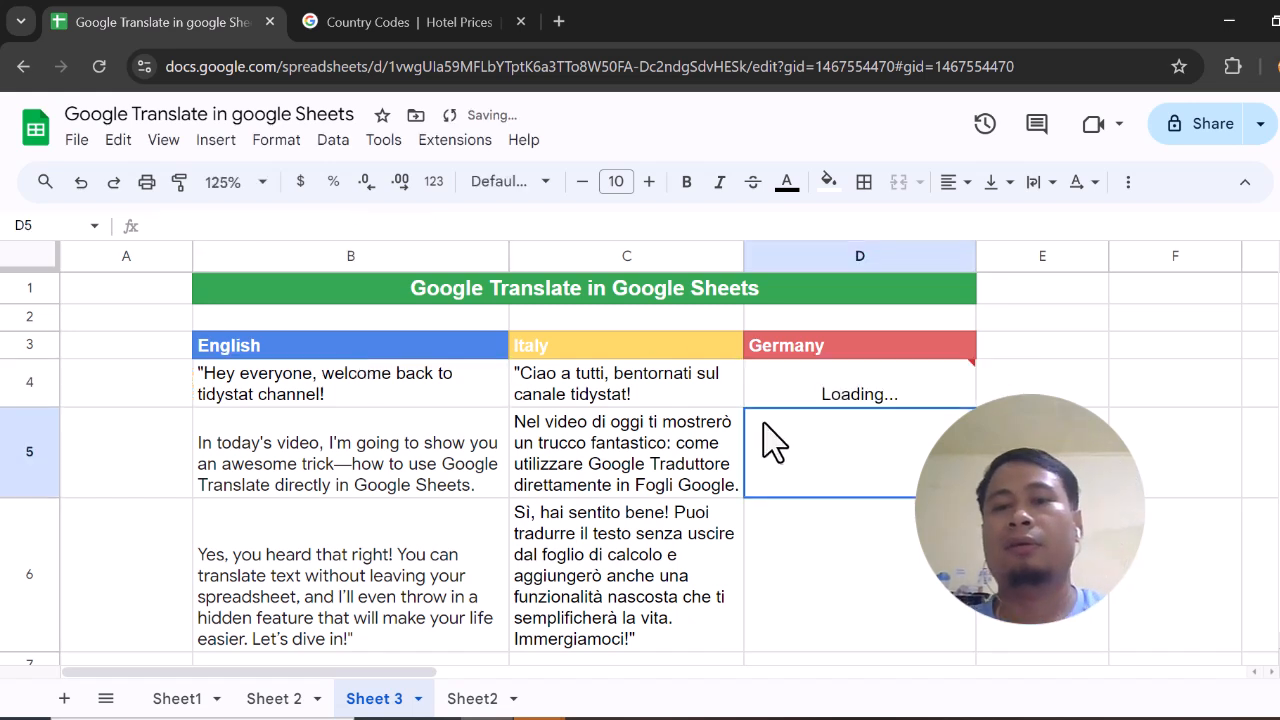
left_click(800, 395)
left_click_drag(966, 515, 966, 634)
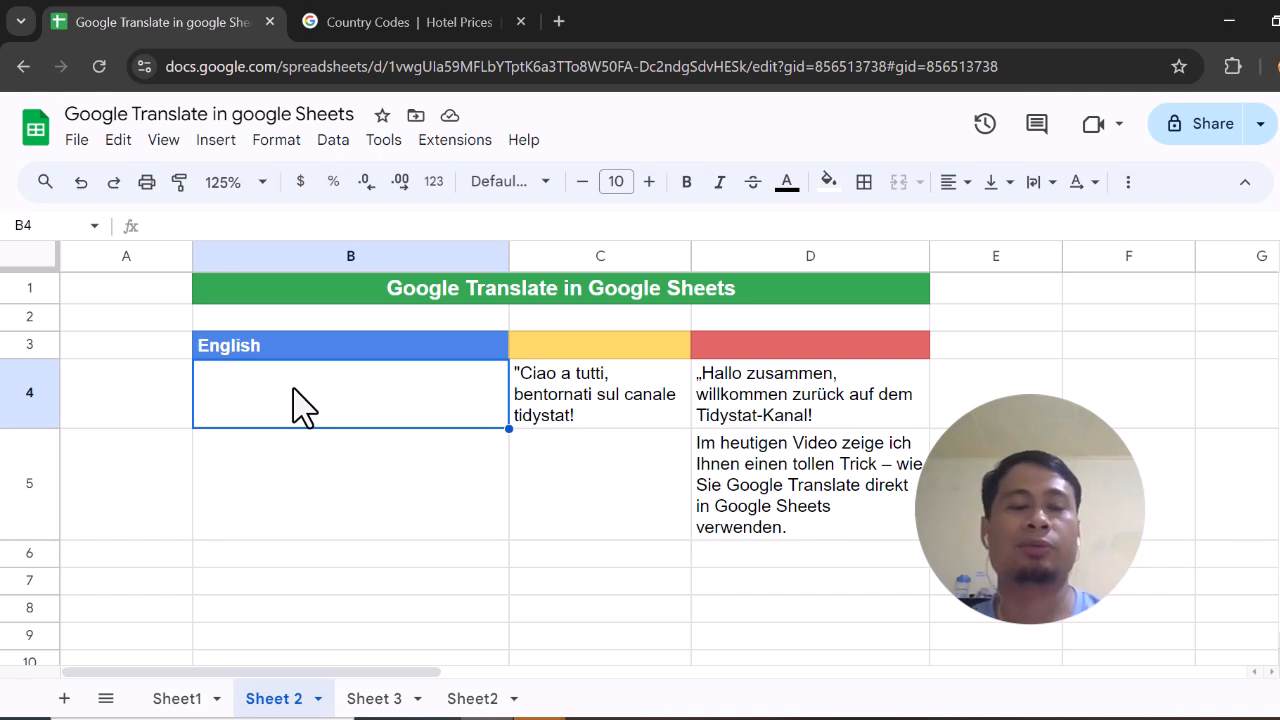
Translate the text of C4 into English in cell B4 with GOOGLETRANSLATE, using "auto" as source language and "en" as target
left_click(604, 404)
left_click(418, 393)
type("=")
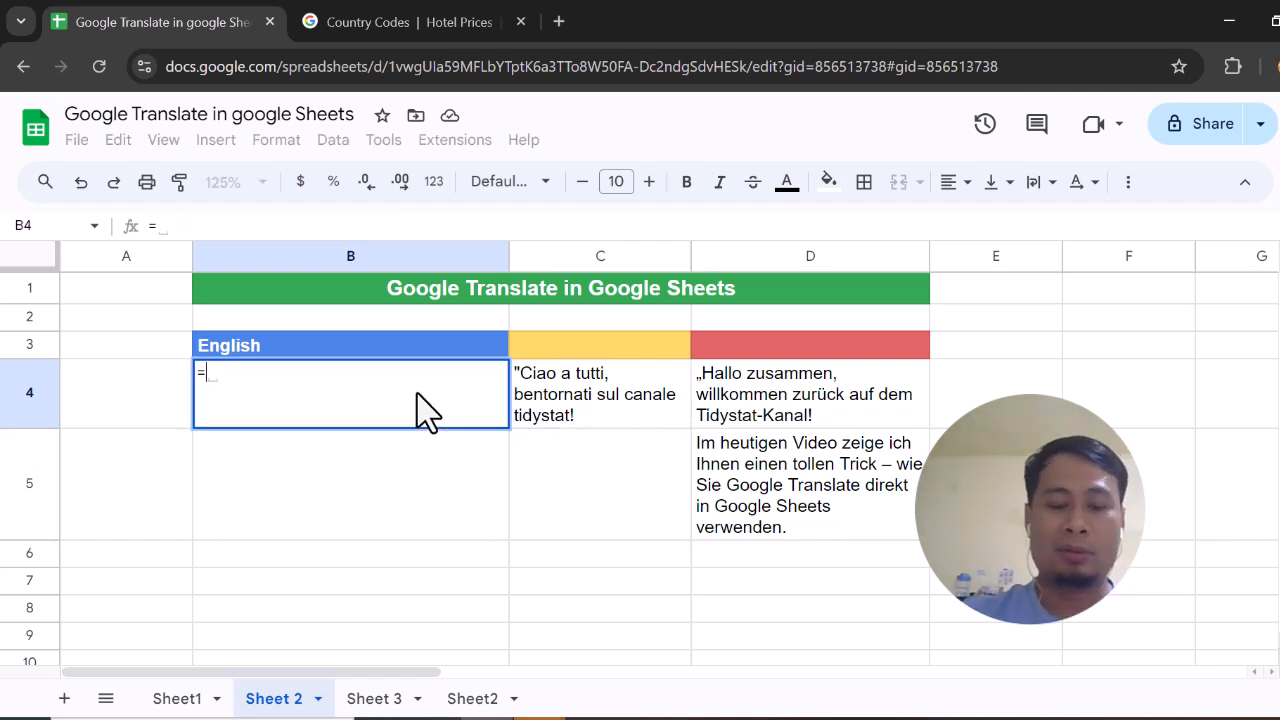
type("googlet")
key("Tab")
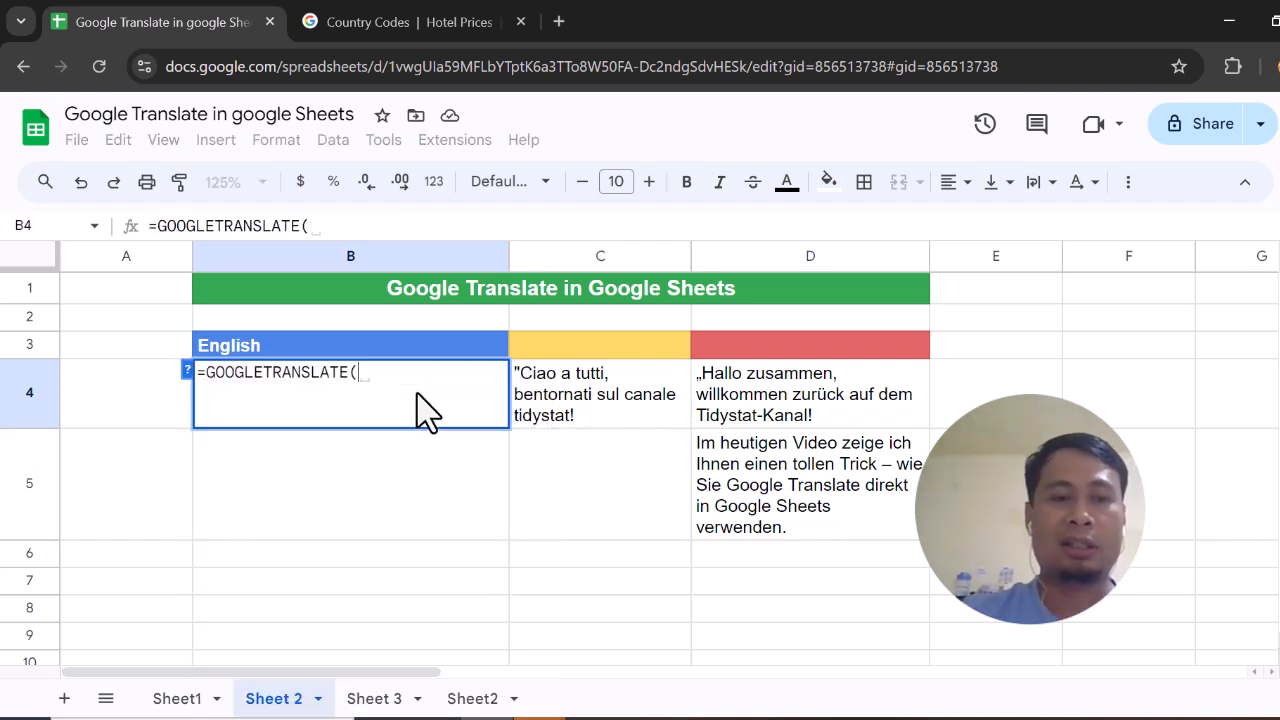
left_click(571, 375)
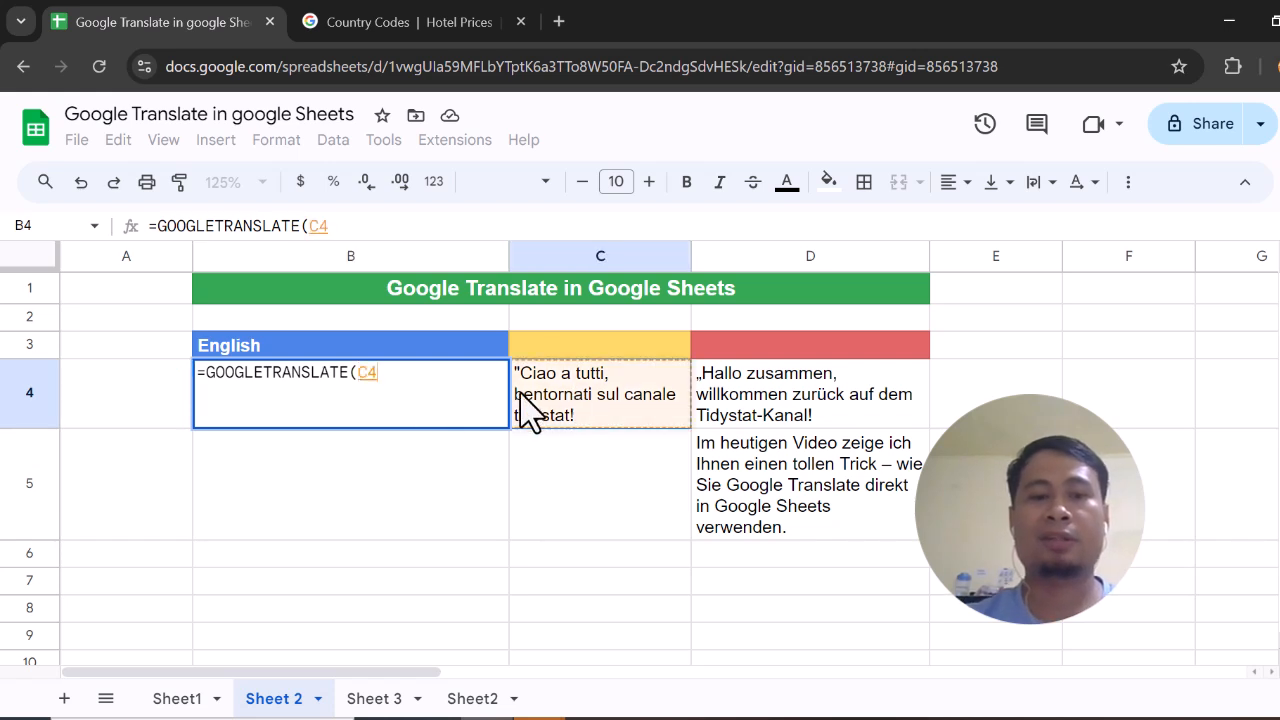
type(",")
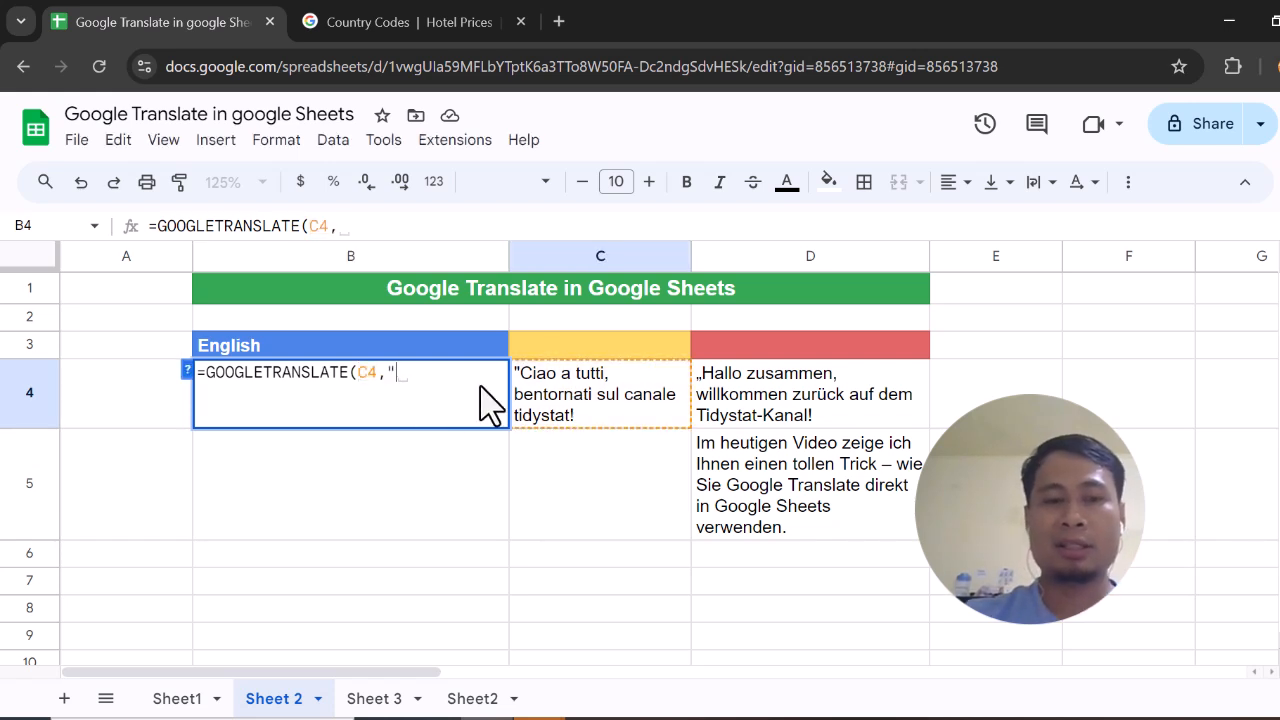
type("\"autp")
key("BackSpace")
type("o\"")
type(",\"")
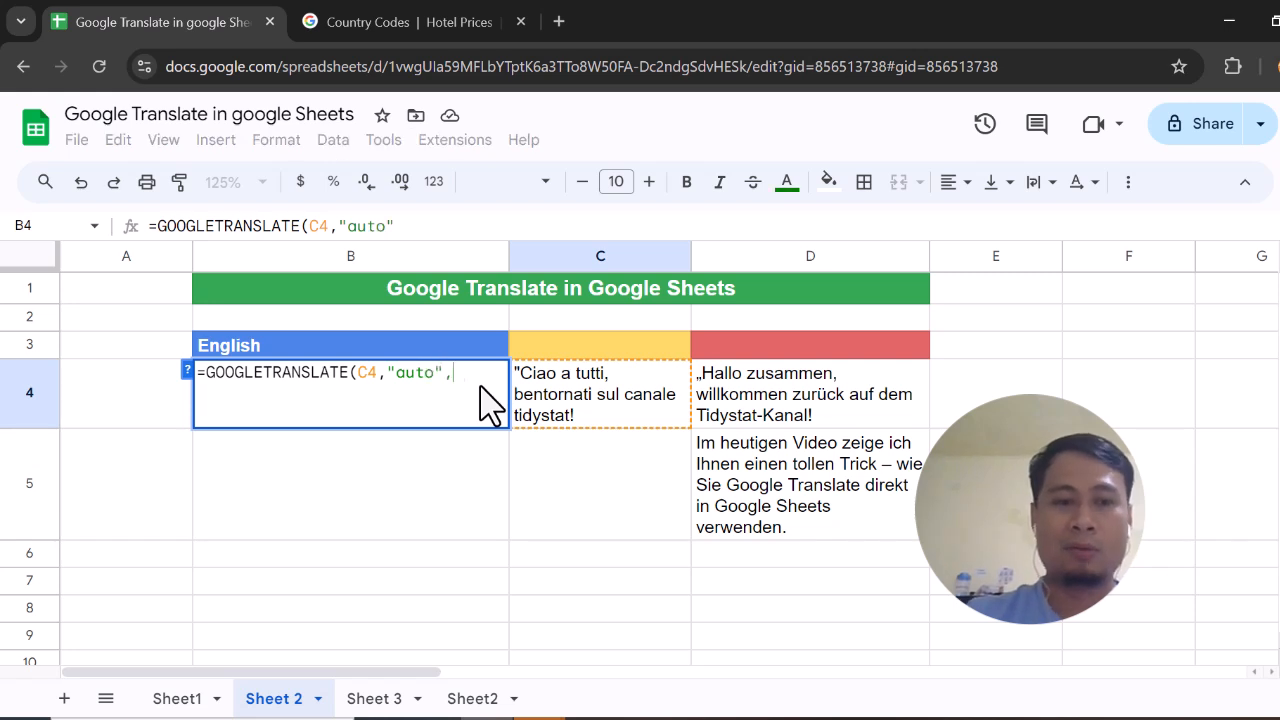
type("\"en\")")
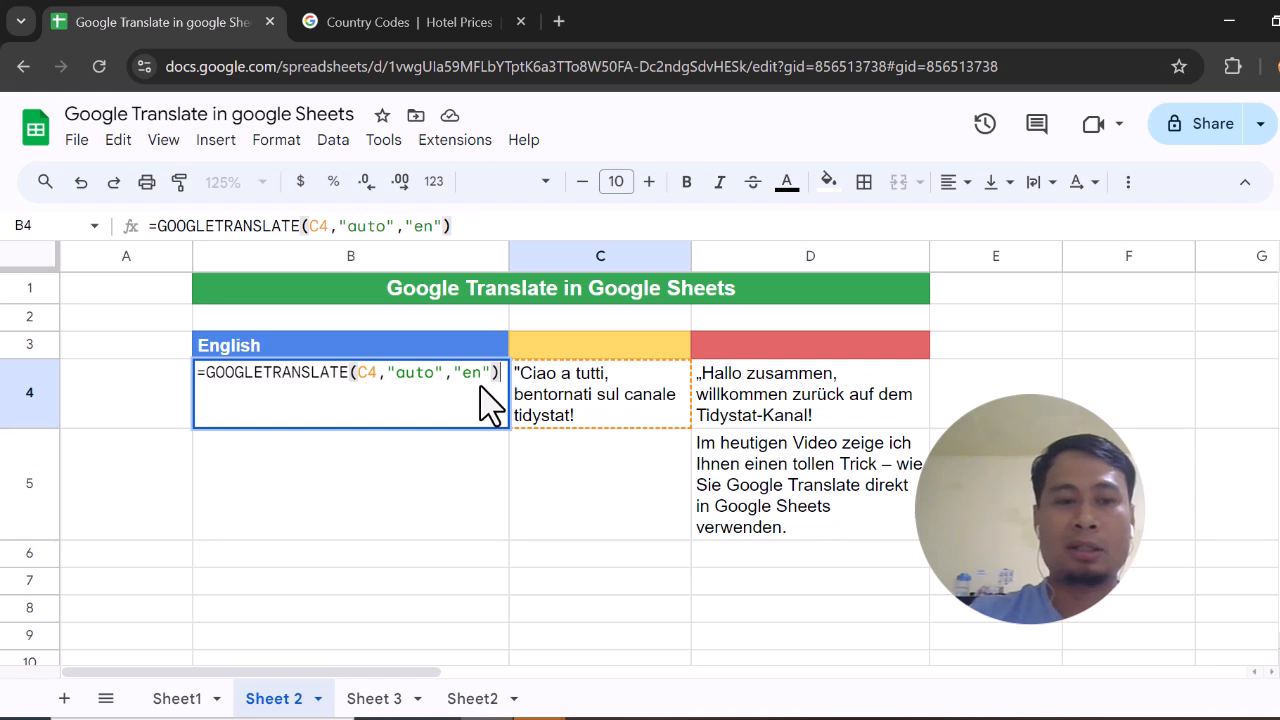
key("Return")
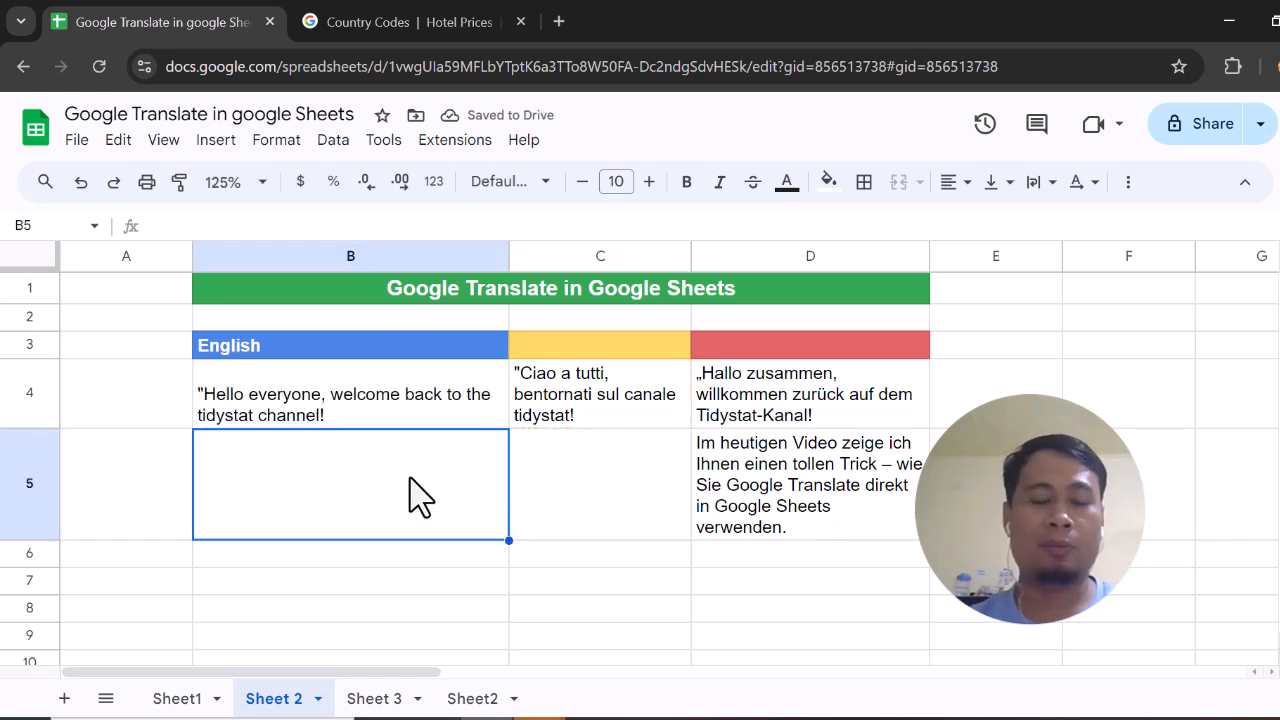
Translate the text of D5 into English in cell B5 with GOOGLETRANSLATE, using "auto" as source language and "en" as target
type("=")
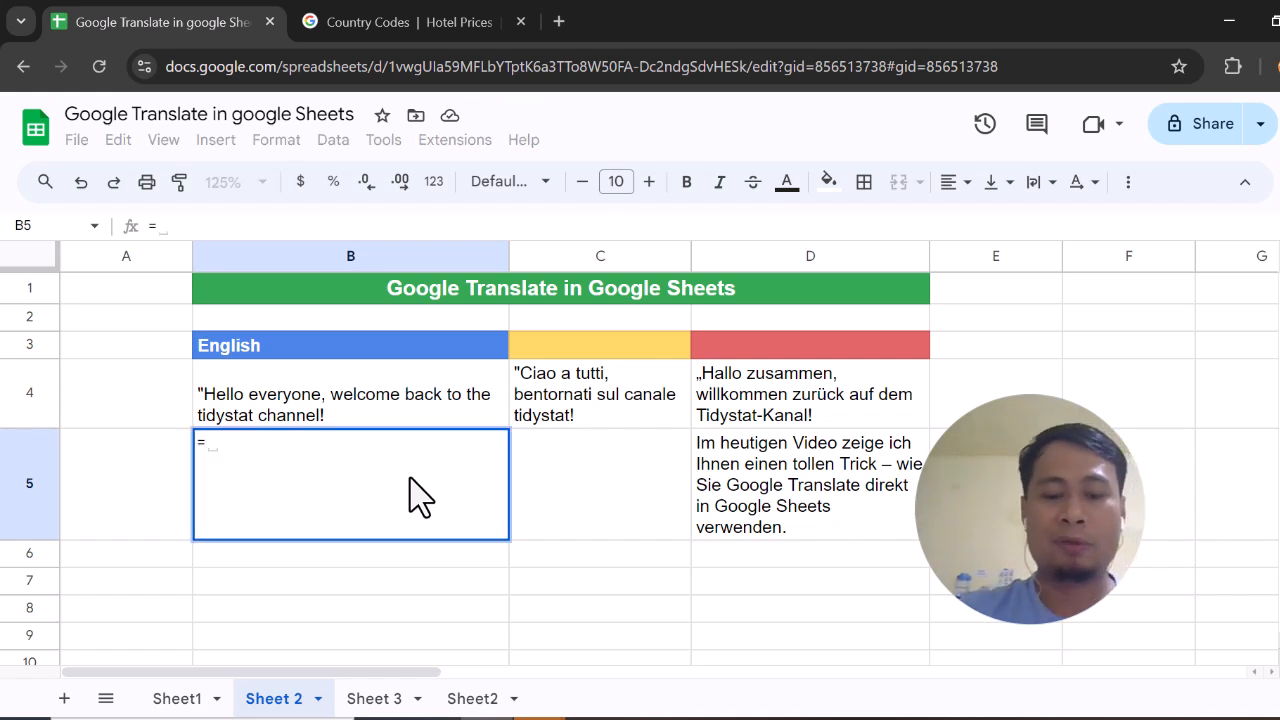
type("goo")
key("Down")
key("Tab")
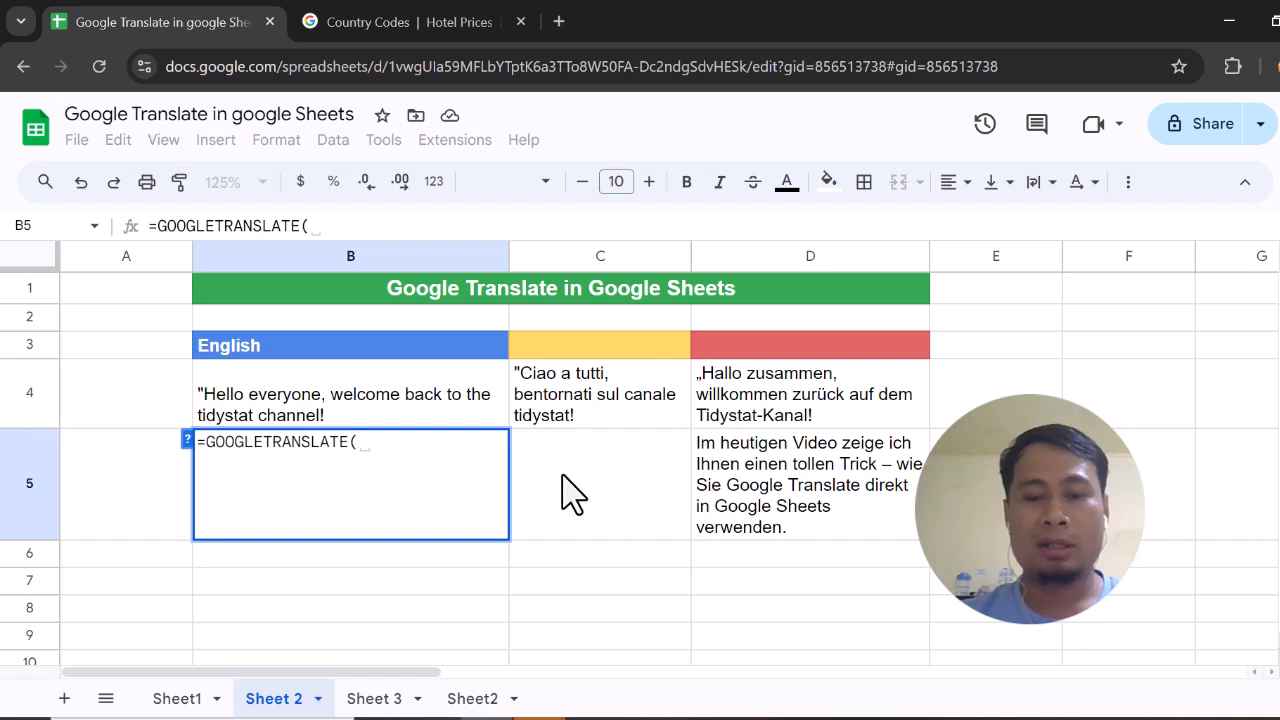
left_click(797, 505)
type(",")
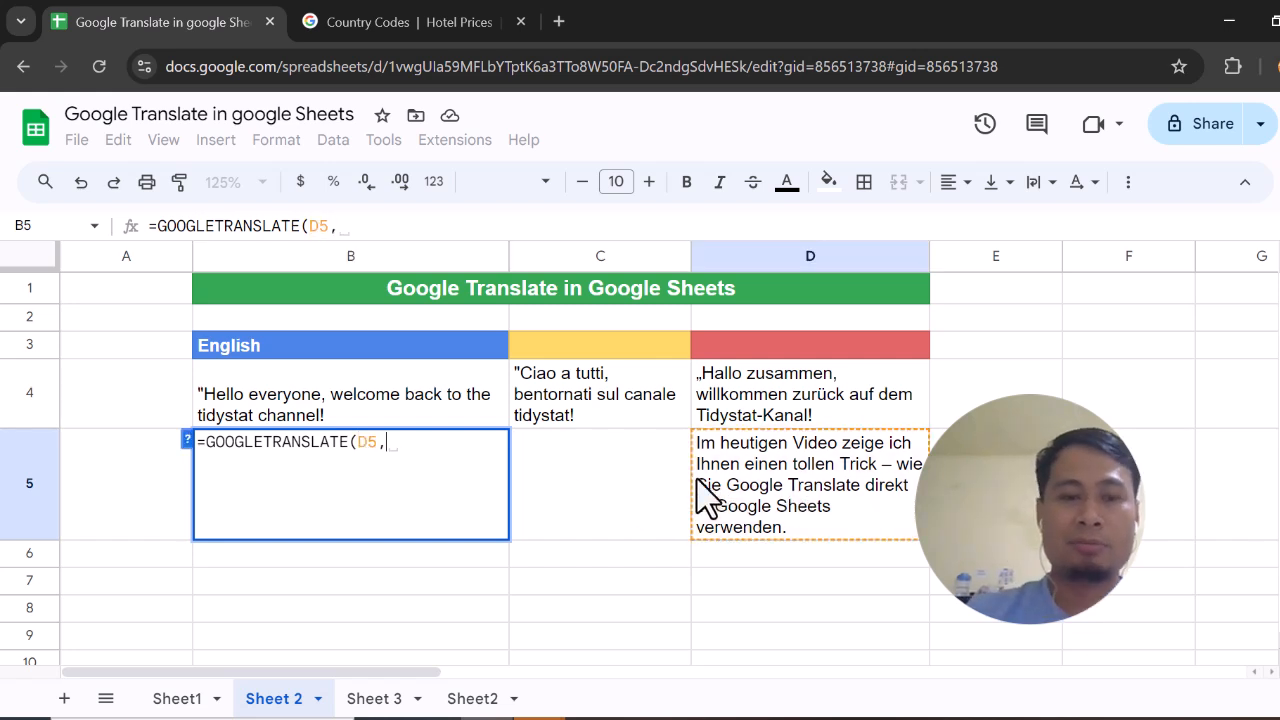
type("\"auto")
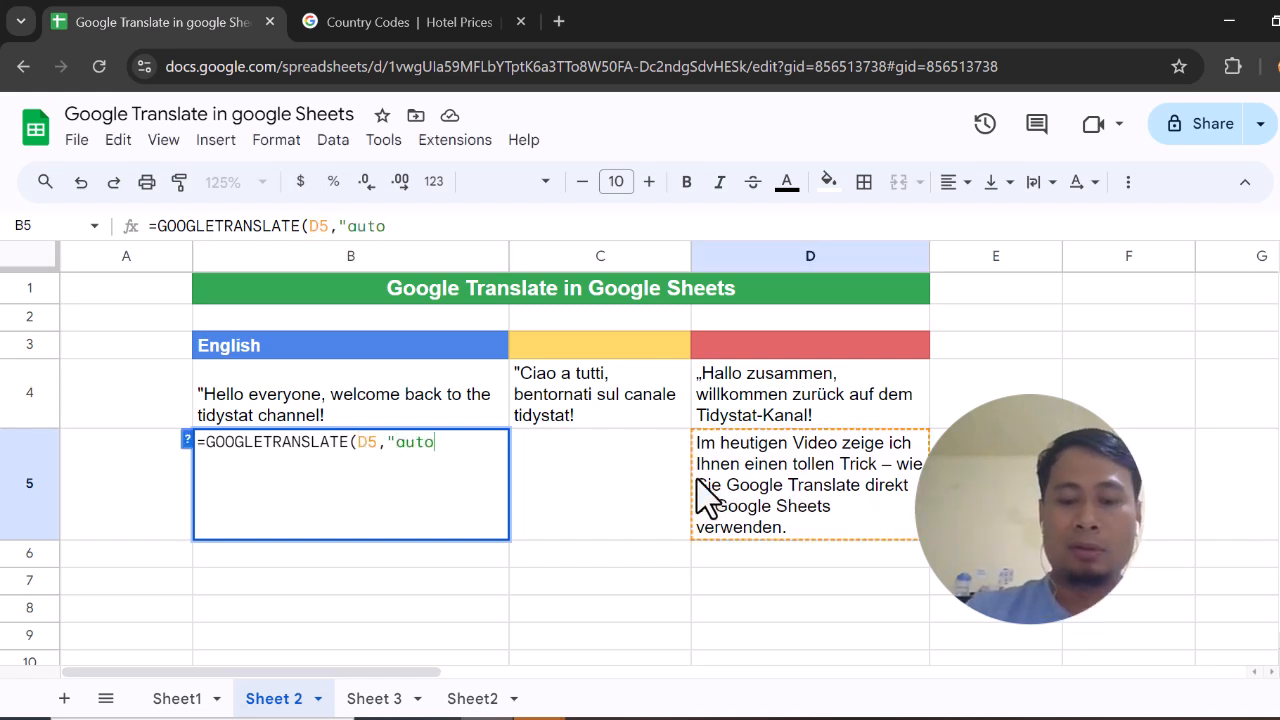
type("\",")
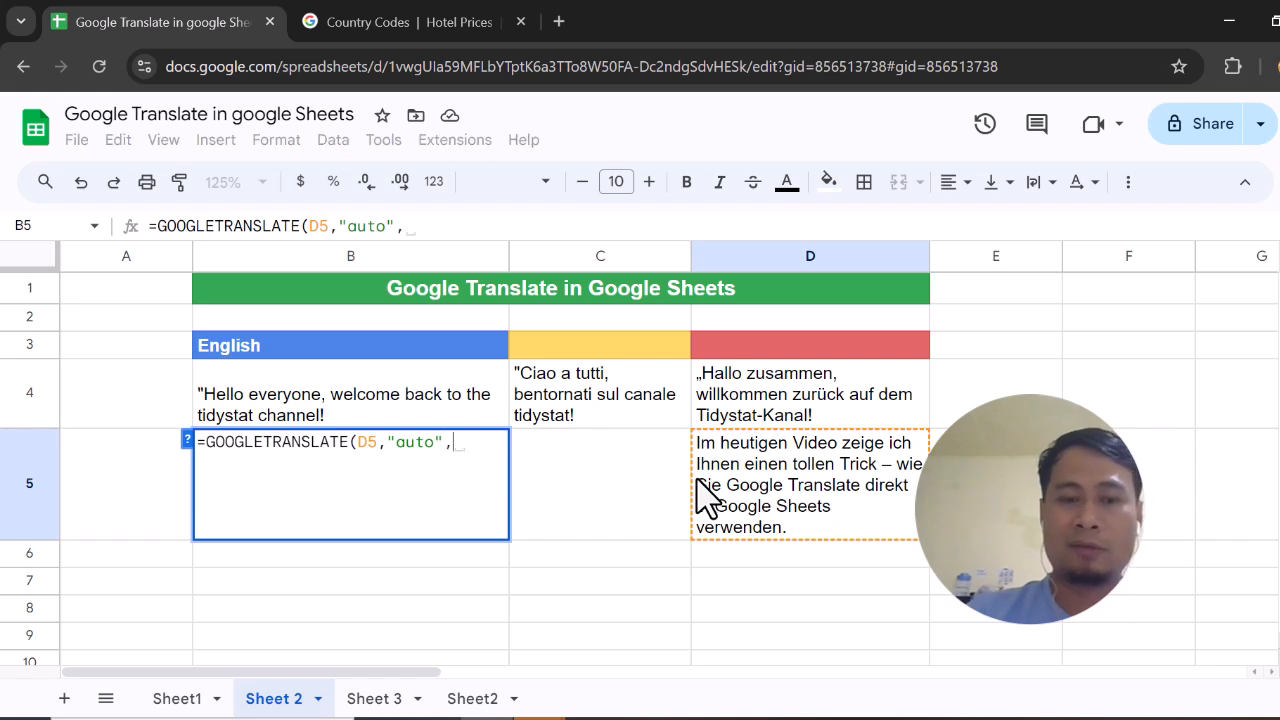
type("\"en")
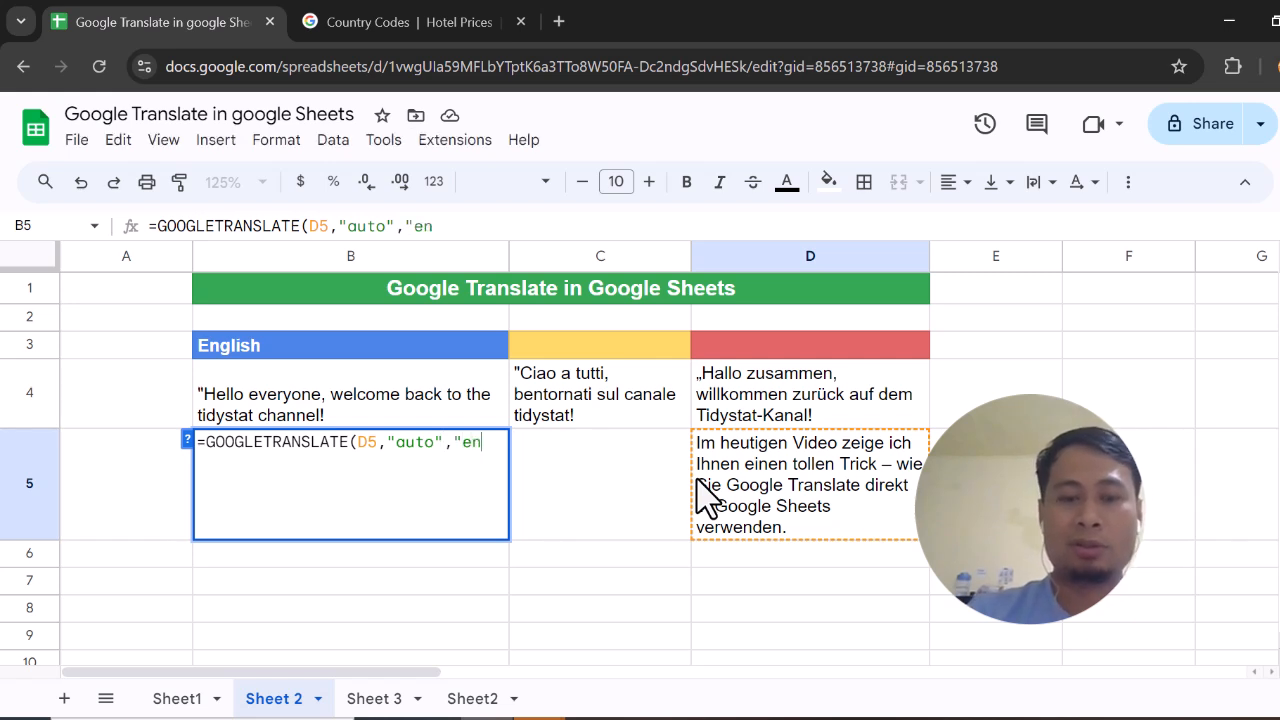
type("\")")
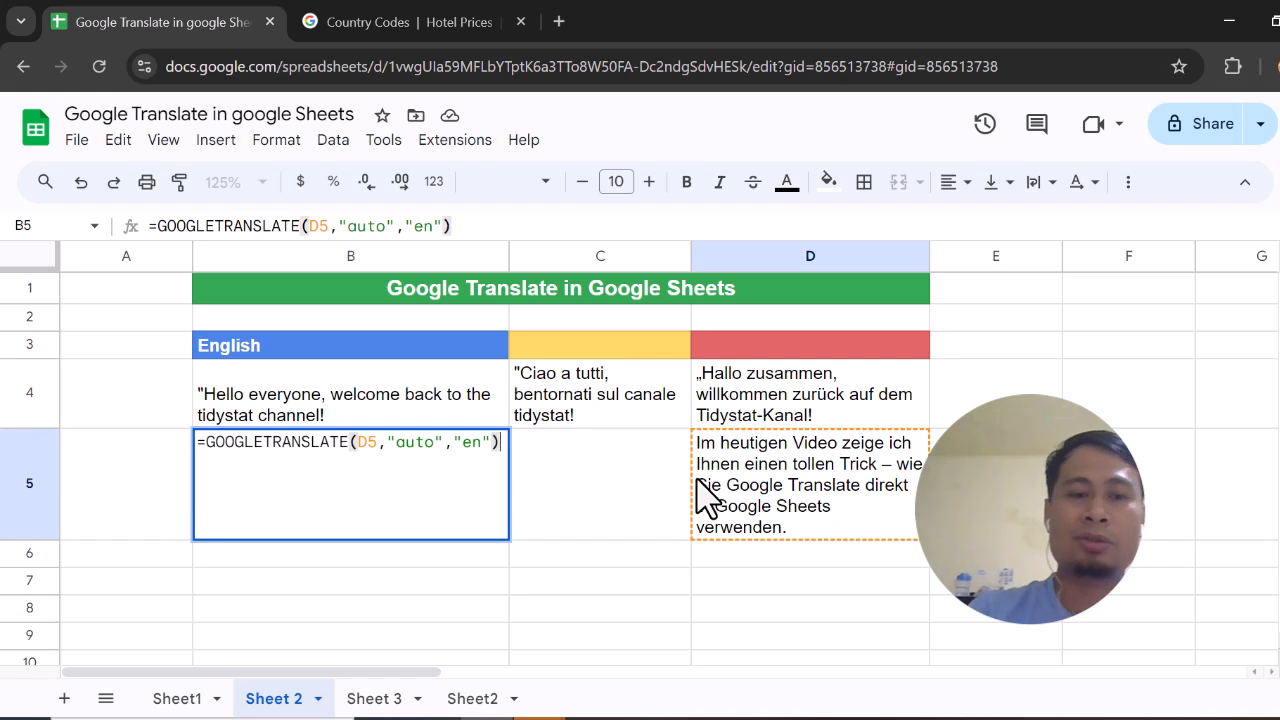
key("Return")
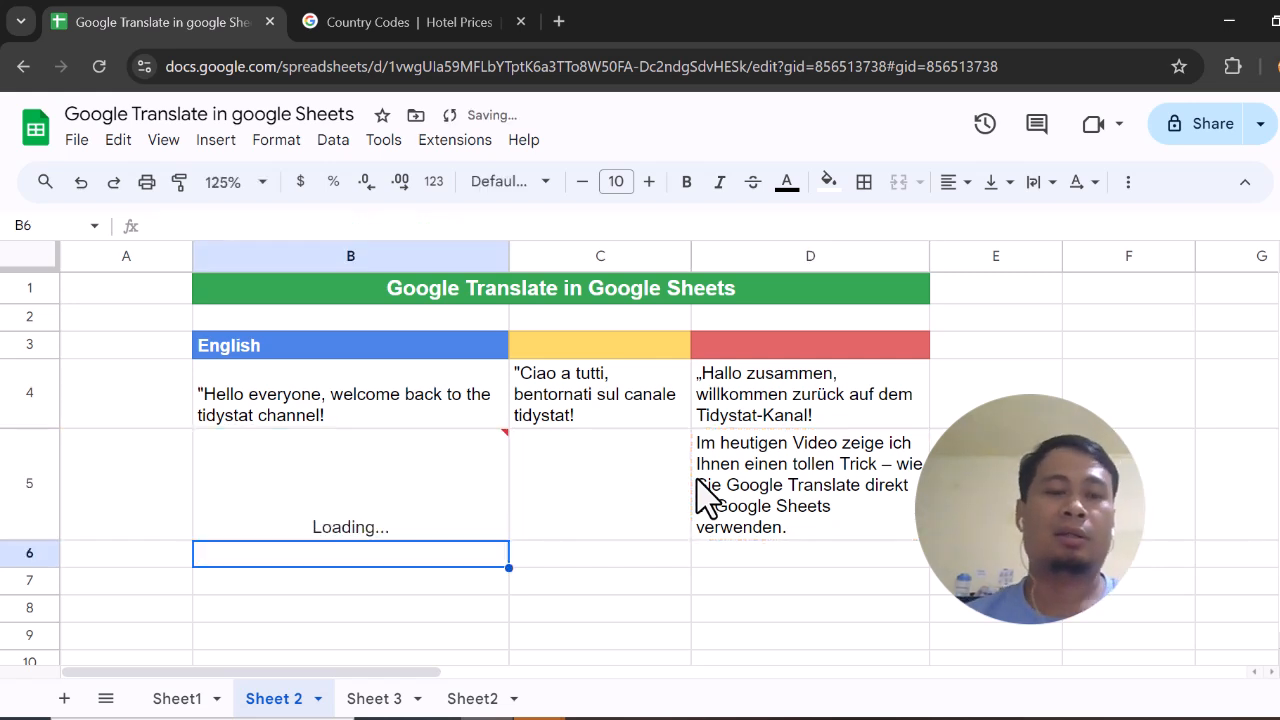
left_click(435, 500)
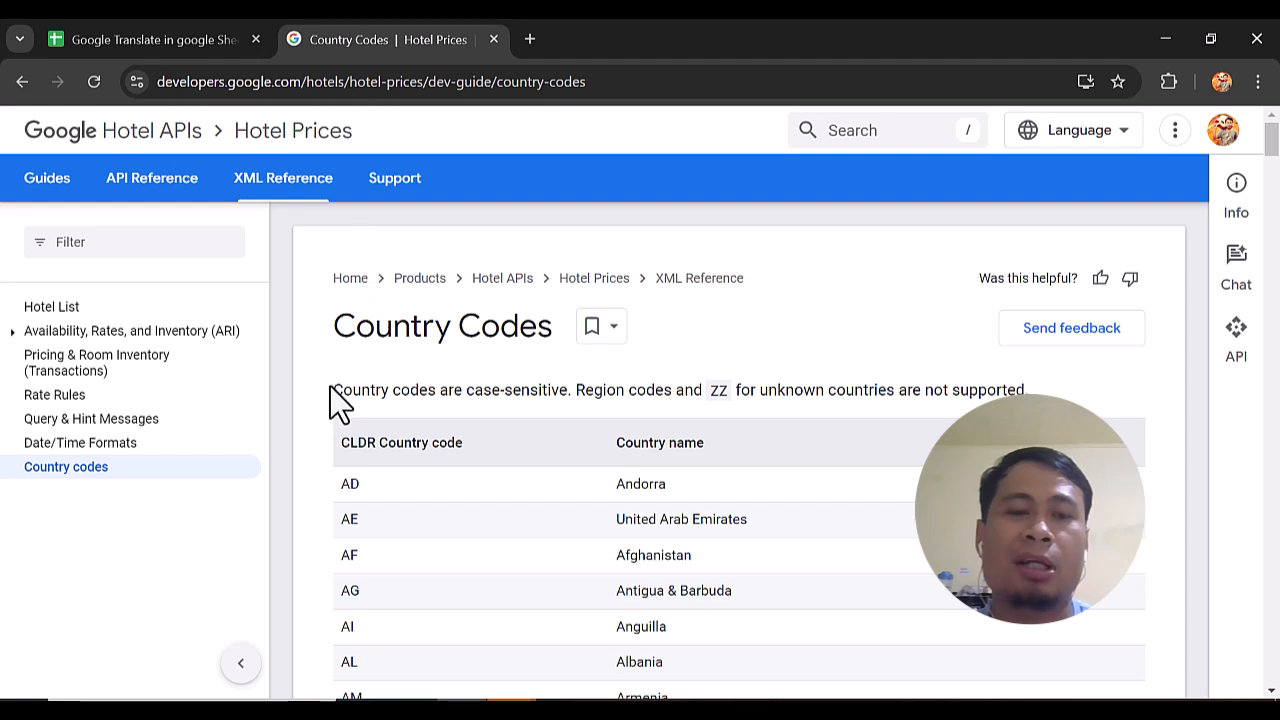
Look through the code table on the Country Codes reference page, and return to the translation spreadsheet
scroll(334, 400, "down", 6)
scroll(330, 387, "up", 4)
scroll(330, 387, "down", 8)
scroll(330, 390, "down", 5)
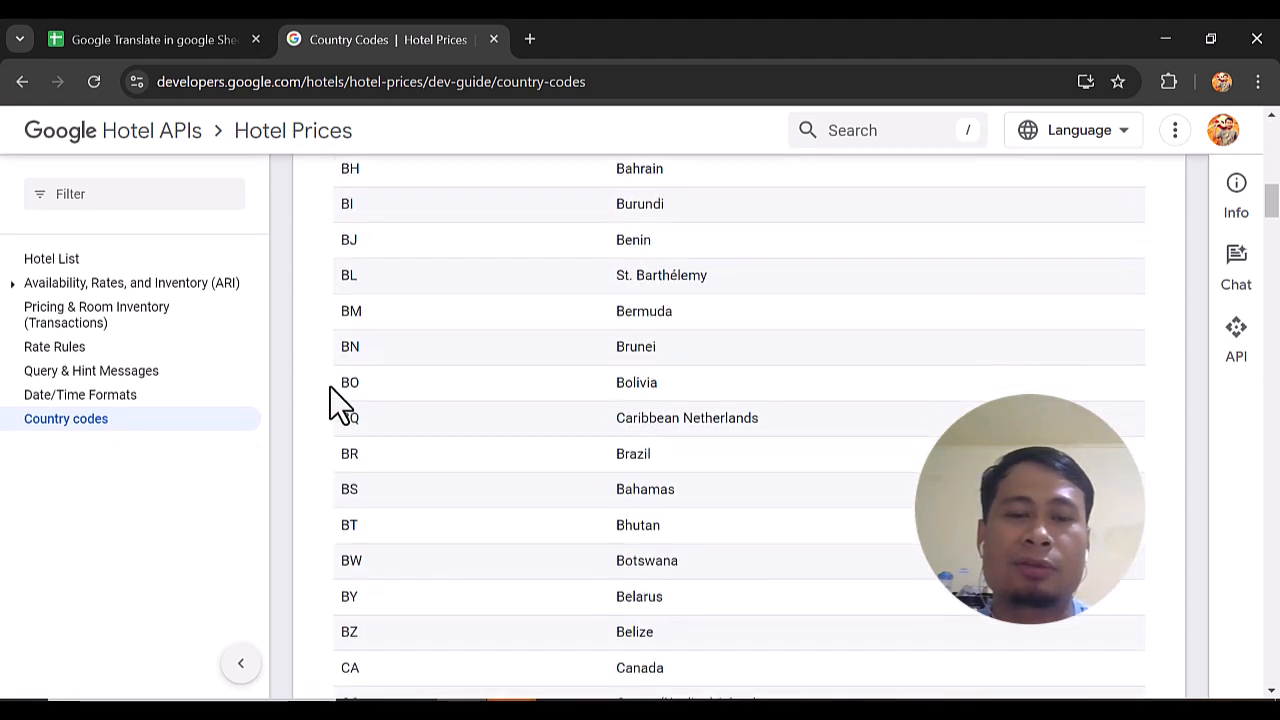
left_click(209, 45)
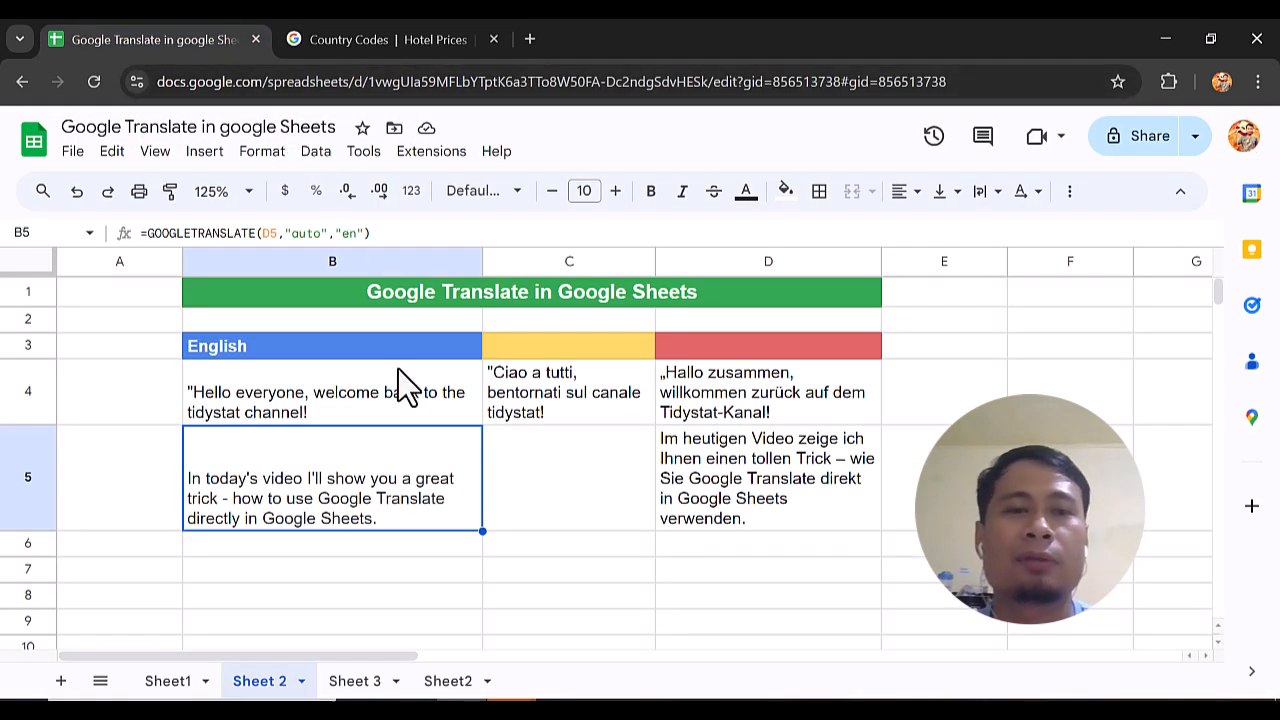